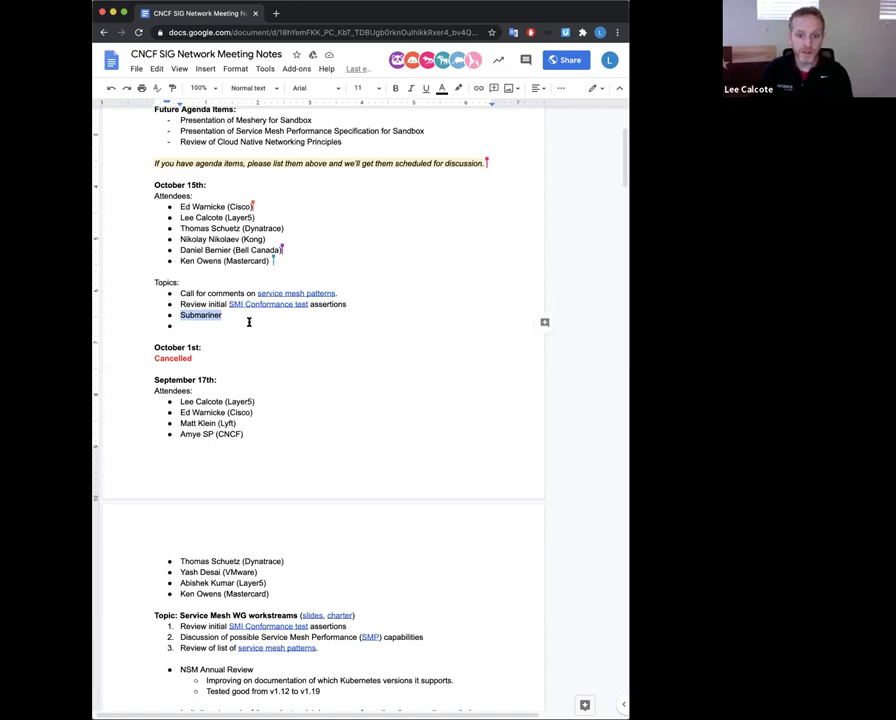
# - Open the linked service mesh patterns spreadsheet from the October 15th topics and view its list of patterns
pyautogui.press('Up')
pyautogui.press('Up')
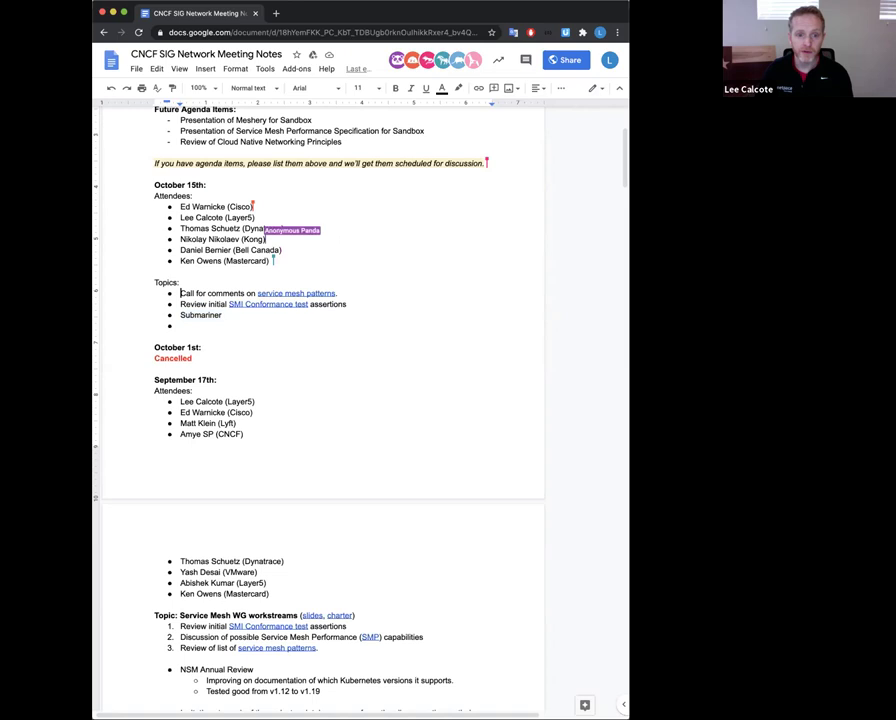
pyautogui.press('Down')
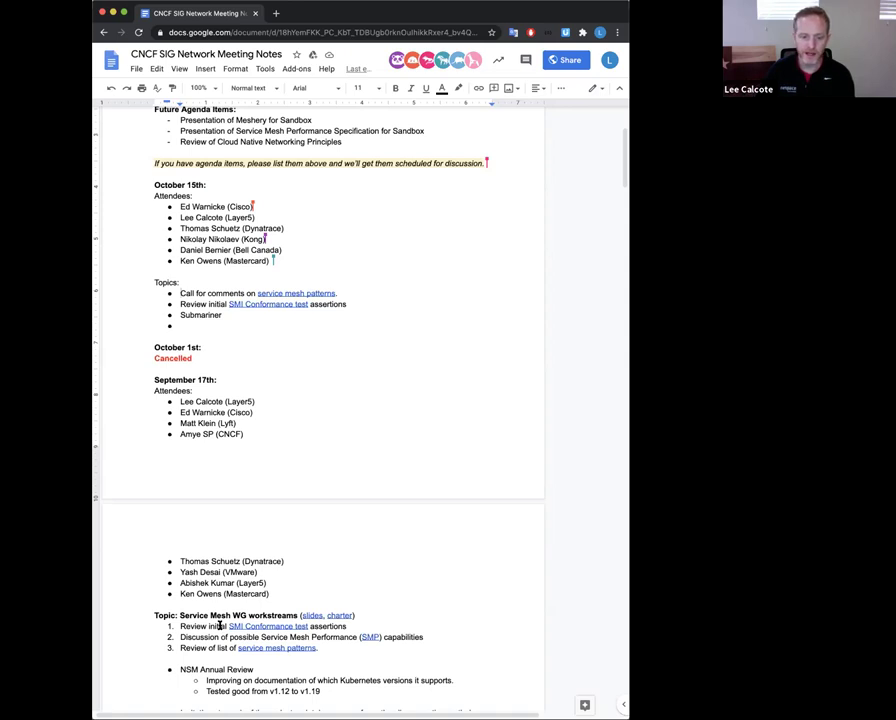
pyautogui.tripleClick(212, 303)
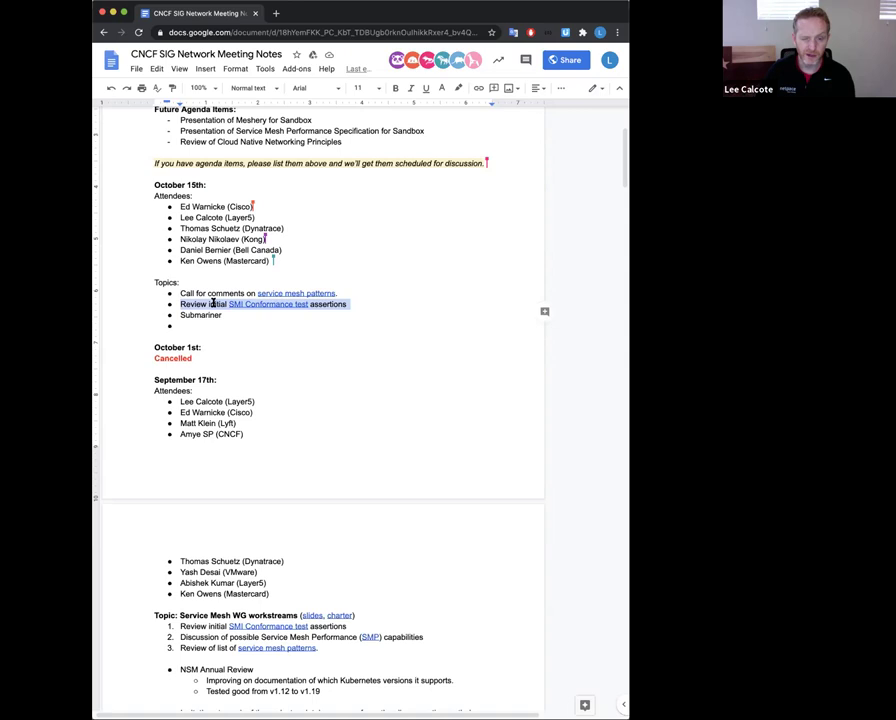
pyautogui.tripleClick(216, 293)
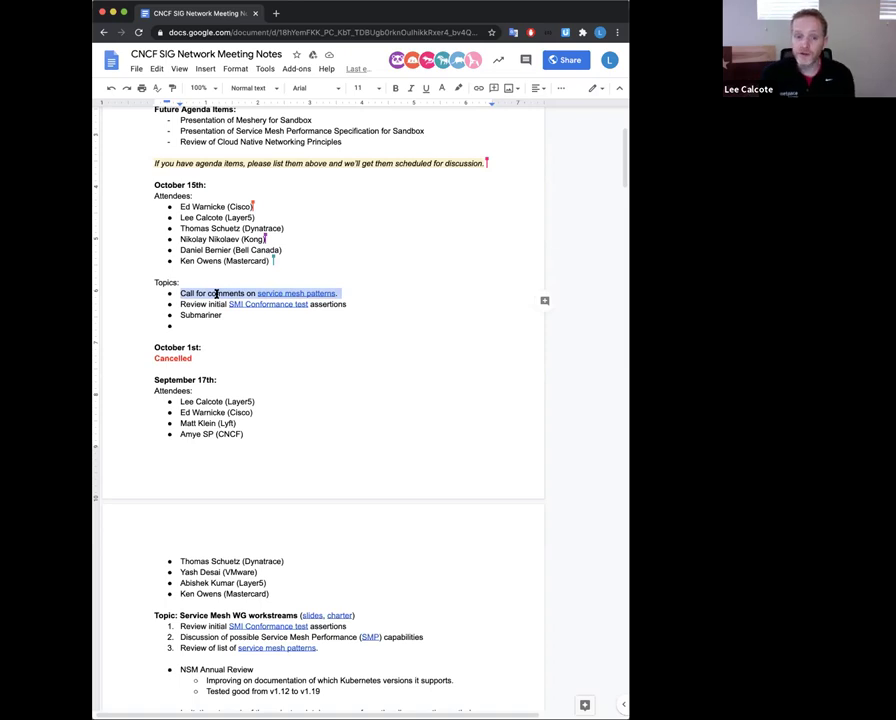
pyautogui.click(271, 293)
pyautogui.click(296, 310)
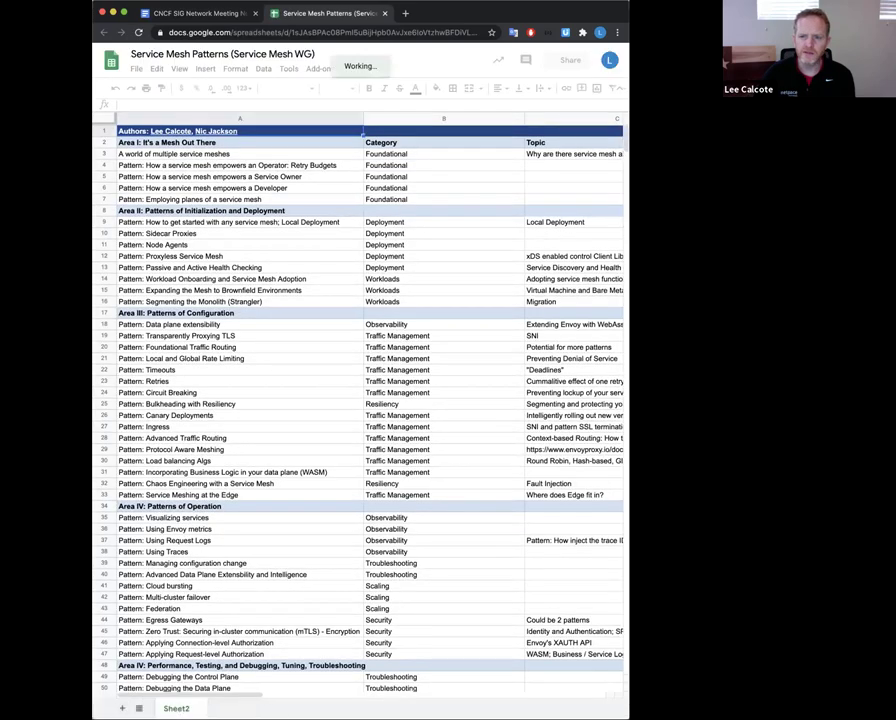
pyautogui.hotkey('ctrl', 'alt', 'Return')
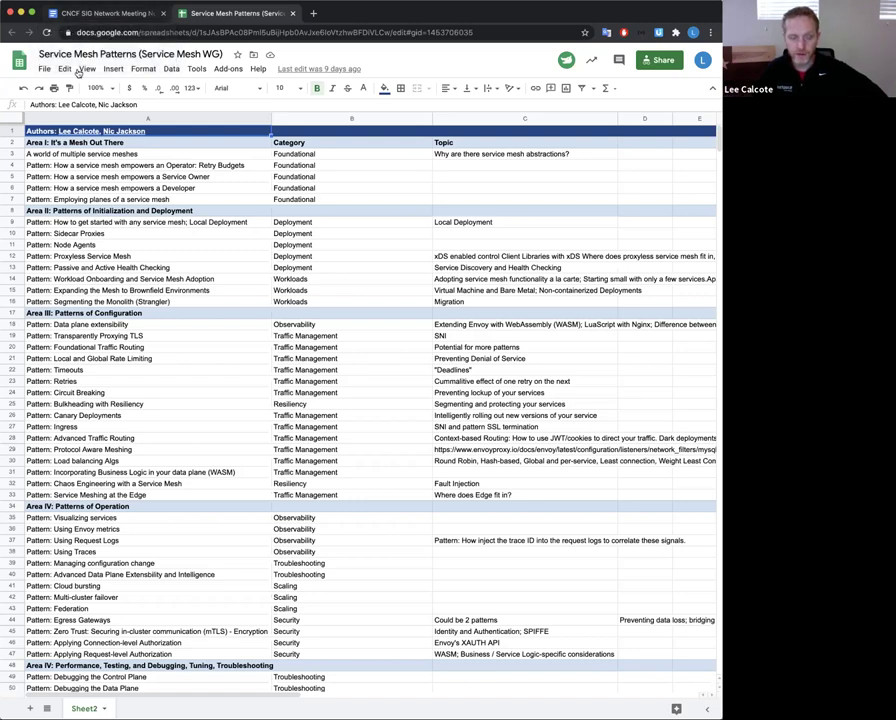
# - In the meeting notes, add the sub-bullet "NGINX Service Mesh (NSM) using NGINX Plus as its data plane proxy." under the SMI Conformance test topic
pyautogui.click(93, 15)
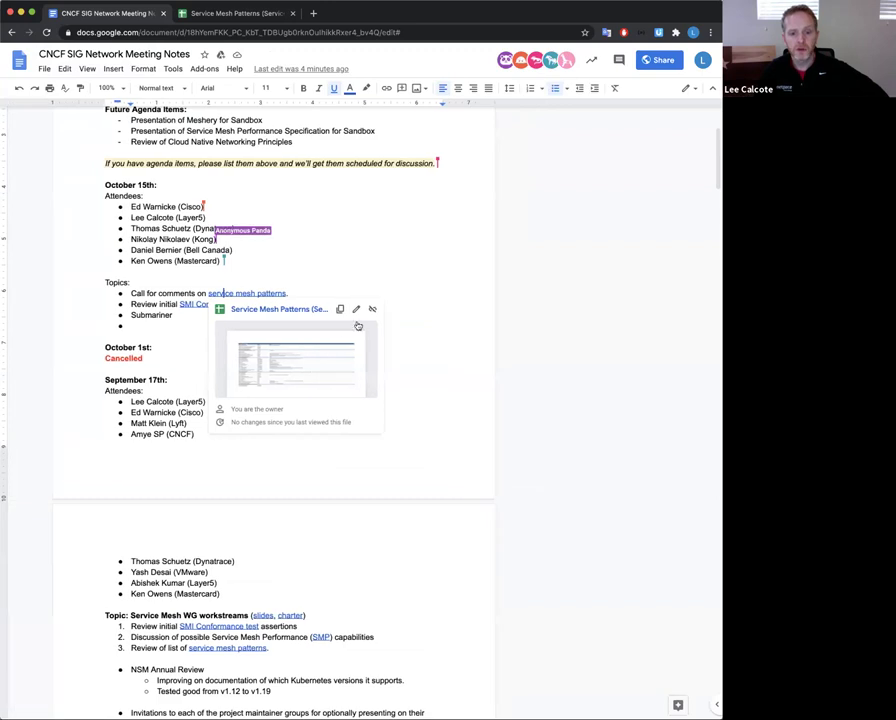
pyautogui.click(252, 316)
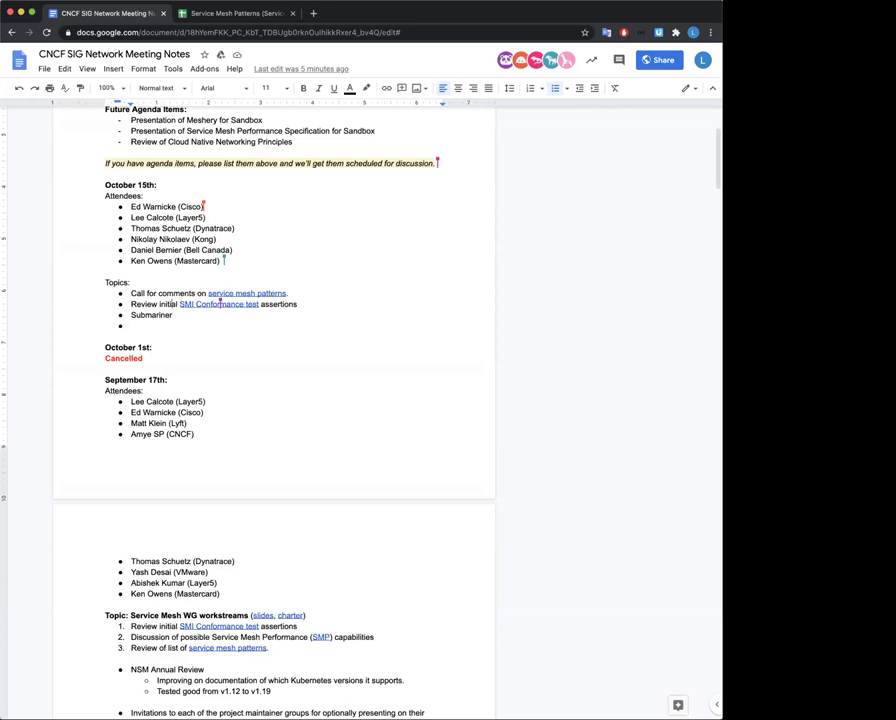
pyautogui.click(298, 304)
pyautogui.press('Return')
pyautogui.press('Tab')
pyautogui.write('N')
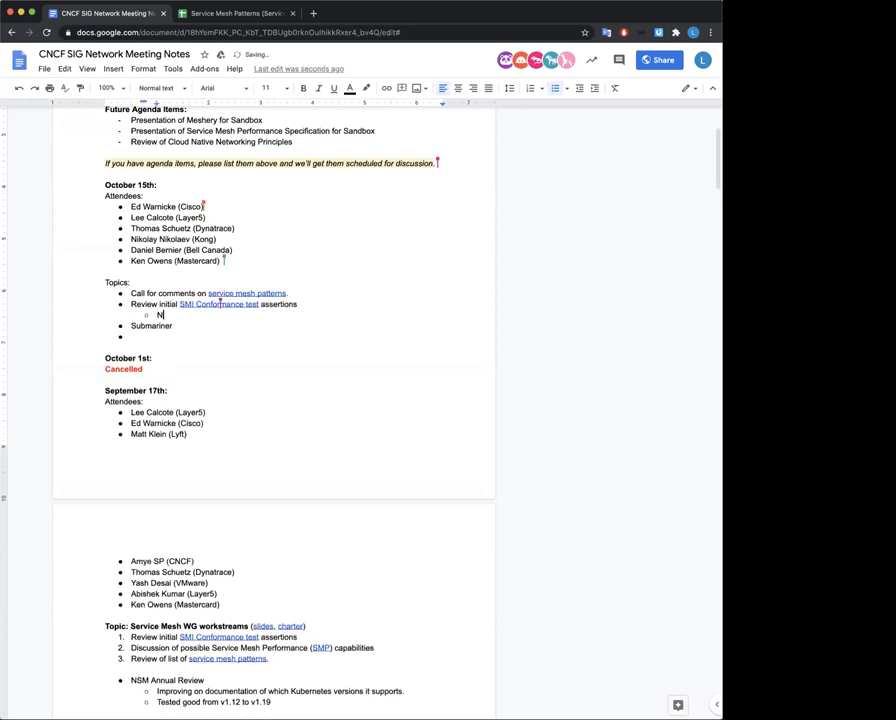
pyautogui.write('GINX Service Mesh (NSM)')
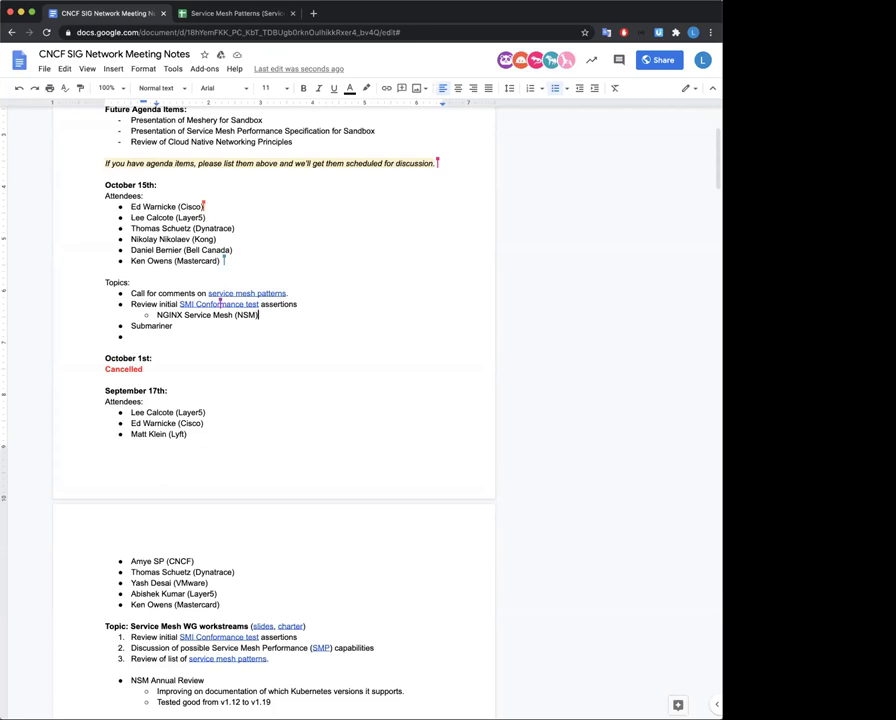
pyautogui.write('using NGINX Plus as its data plane proxy.')
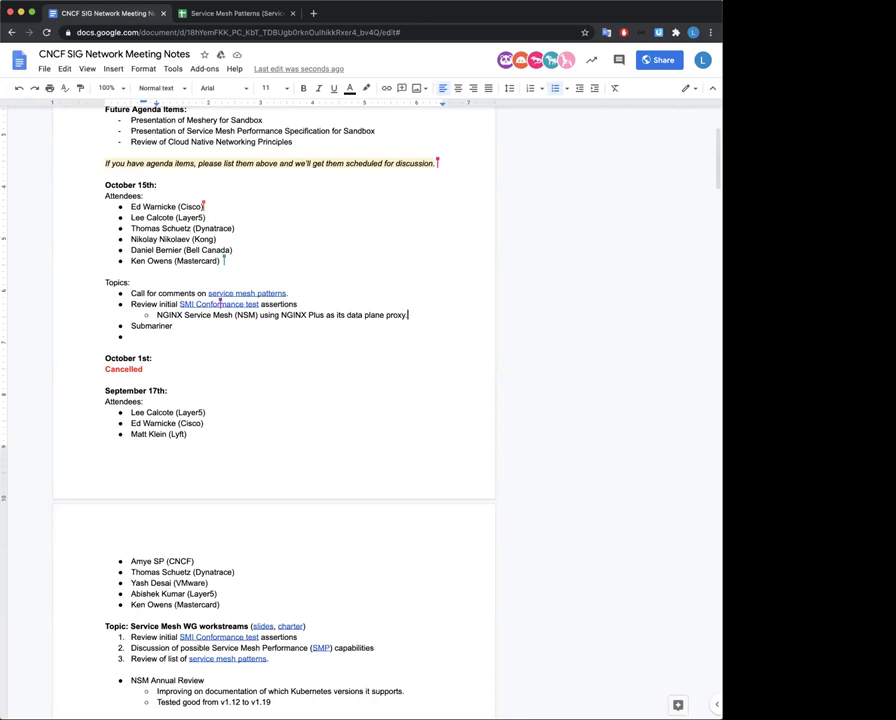
# - Add a second sub-bullet containing a person's first name below the NGINX Service Mesh note
pyautogui.press('Return')
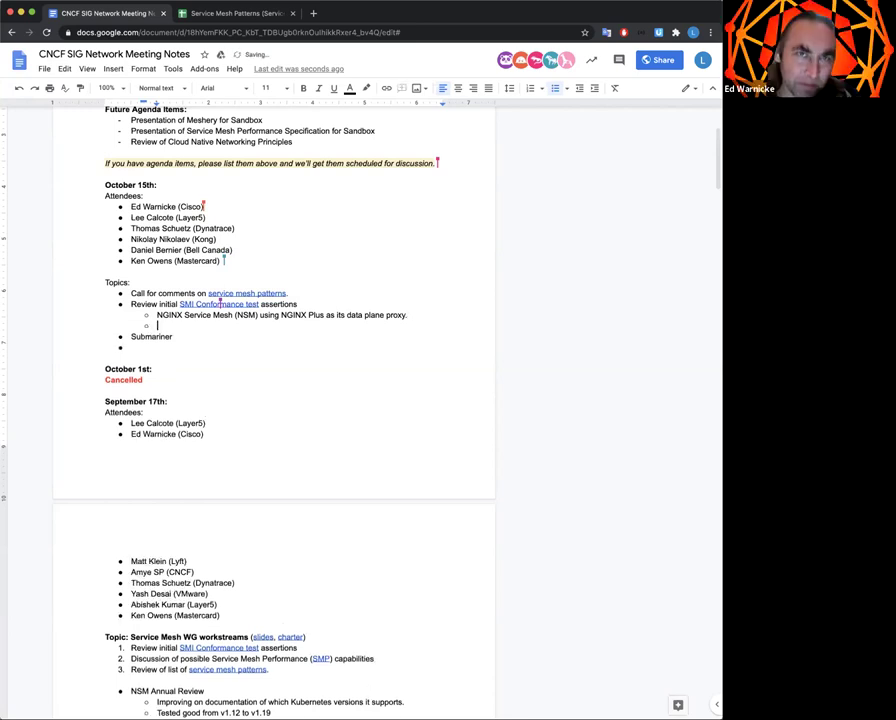
pyautogui.write('W')
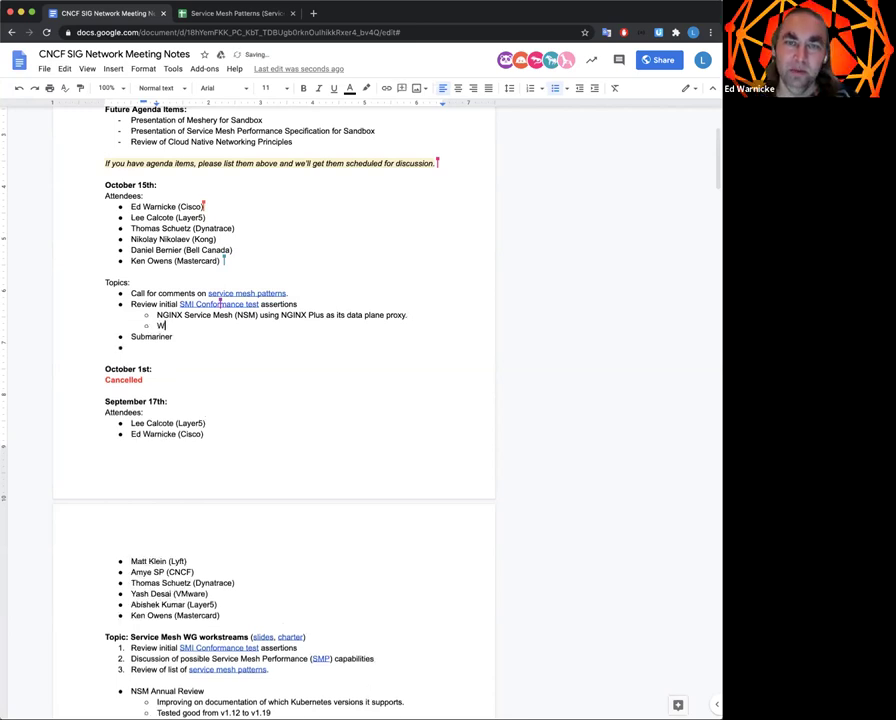
pyautogui.press('BackSpace')
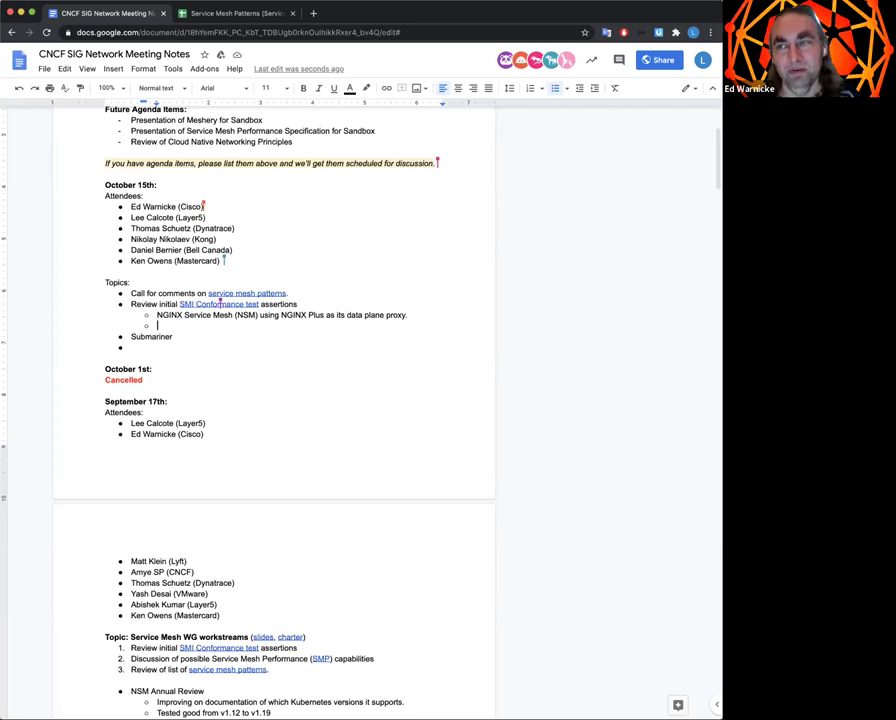
pyautogui.write('AL')
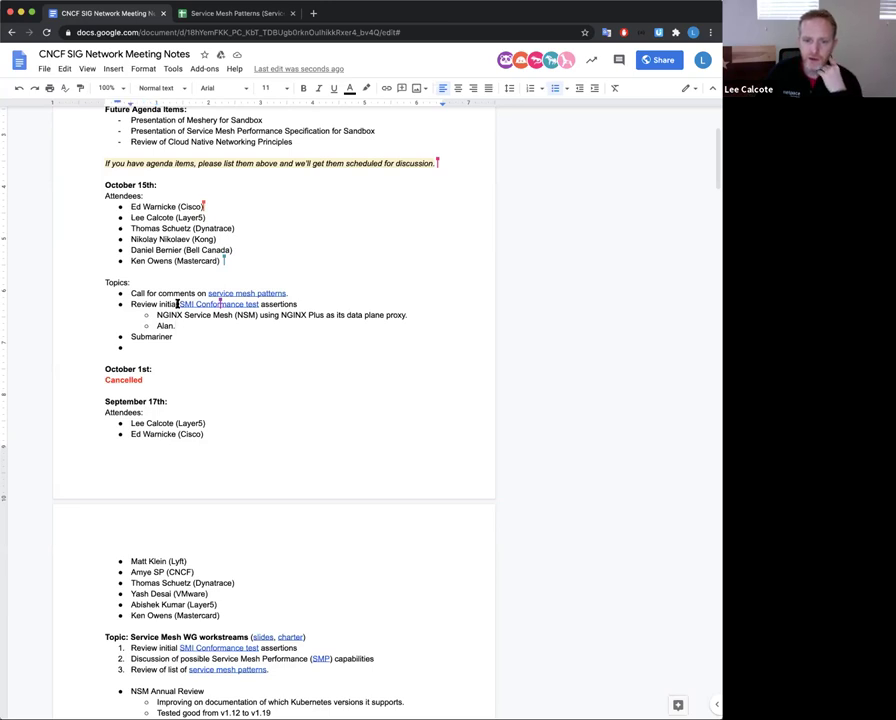
# - Open the service mesh patterns spreadsheet again from the call-for-comments topic to look through its pattern rows
pyautogui.moveTo(179, 304); pyautogui.dragTo(259, 304)
pyautogui.click(260, 304)
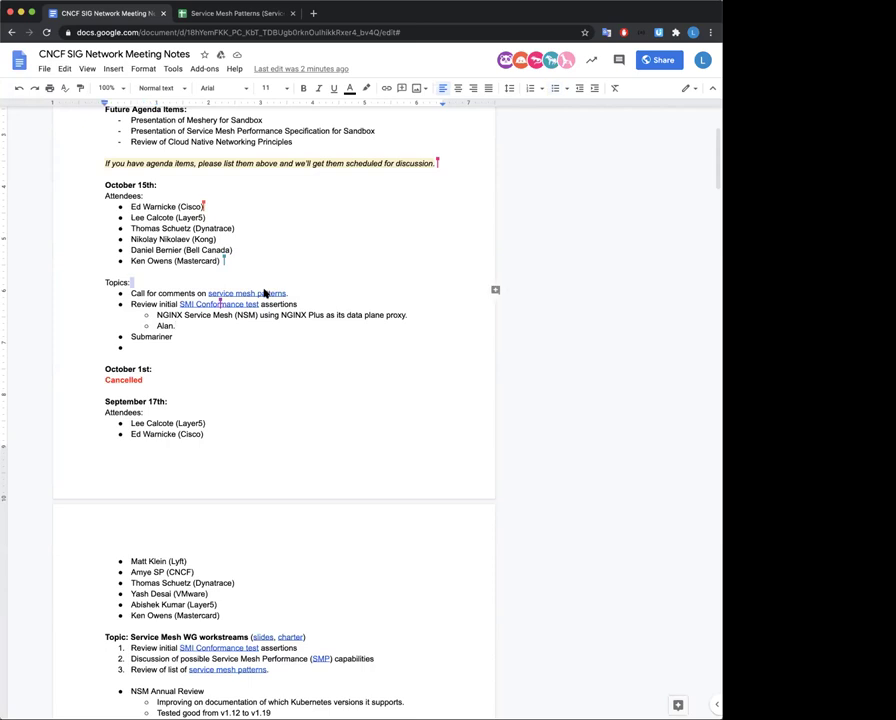
pyautogui.click(264, 310)
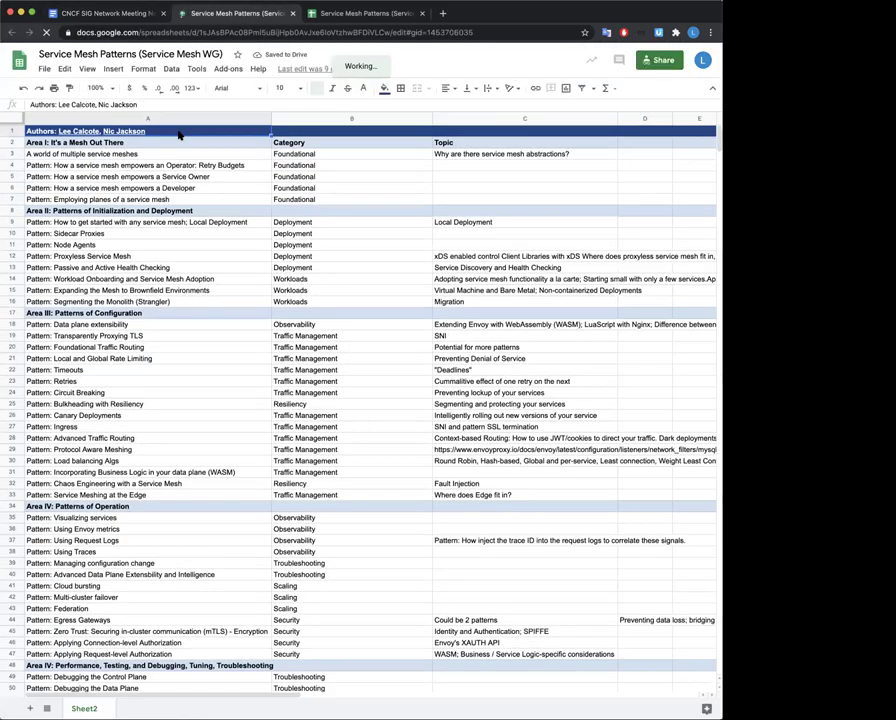
pyautogui.click(236, 199)
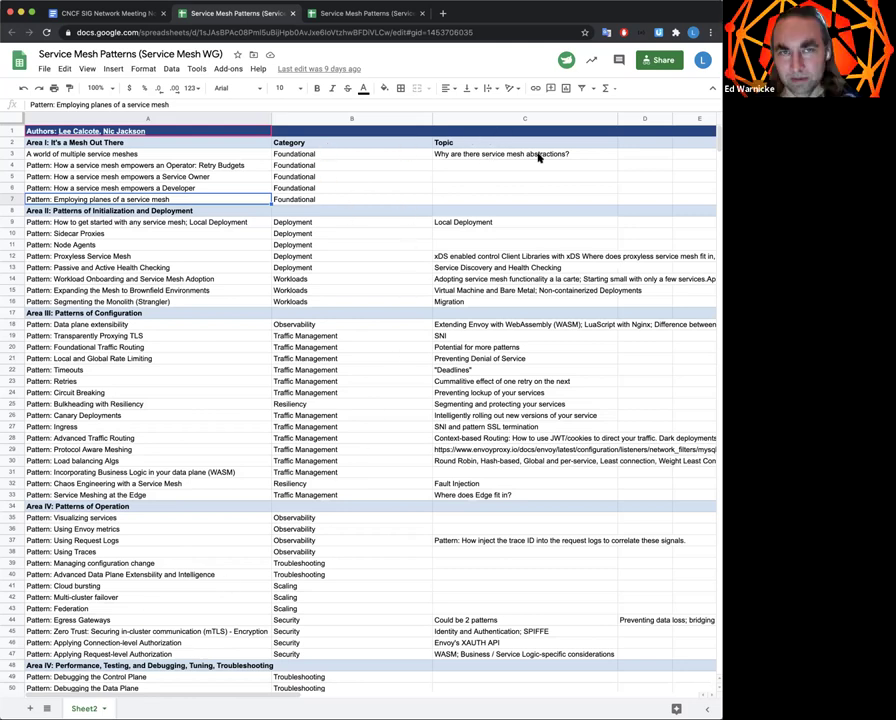
# - Comment "Avoid highlighting specific technologies if they are all not listed." on the Topic cell of the Data plane extensibility row
pyautogui.click(538, 326)
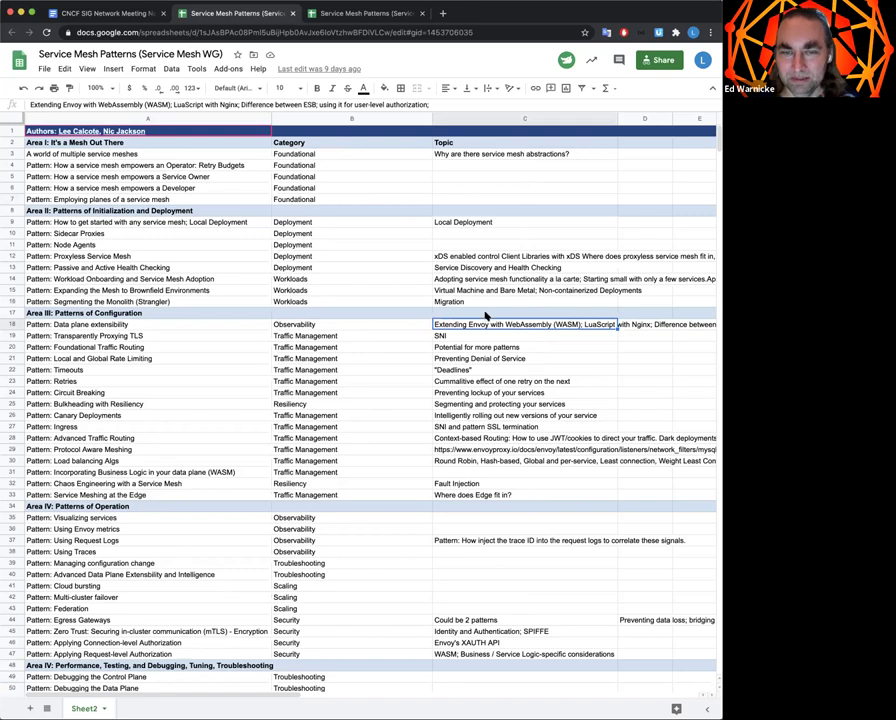
pyautogui.press('super+alt+m')
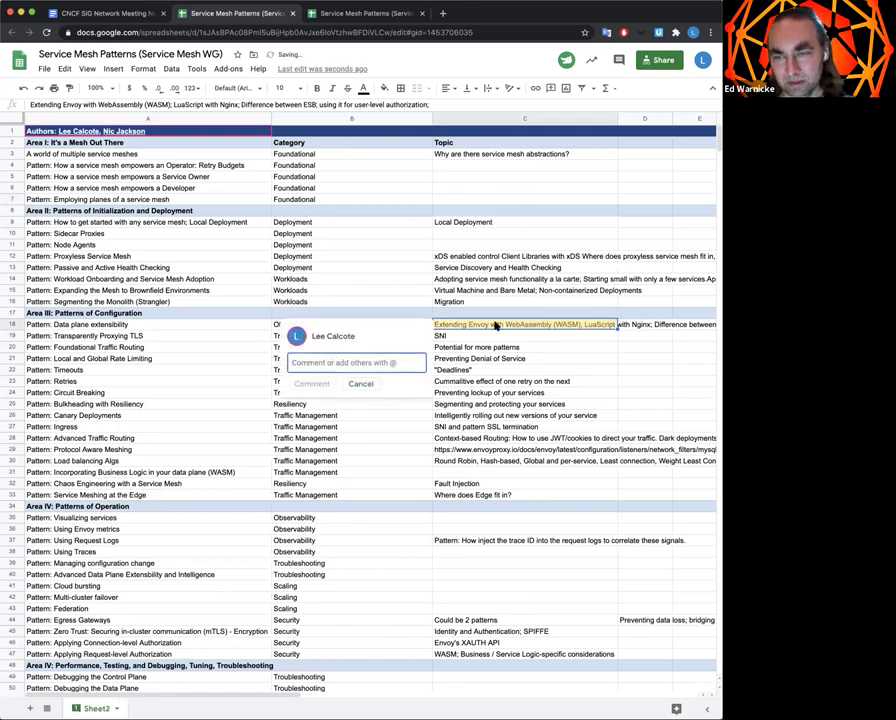
pyautogui.write('A')
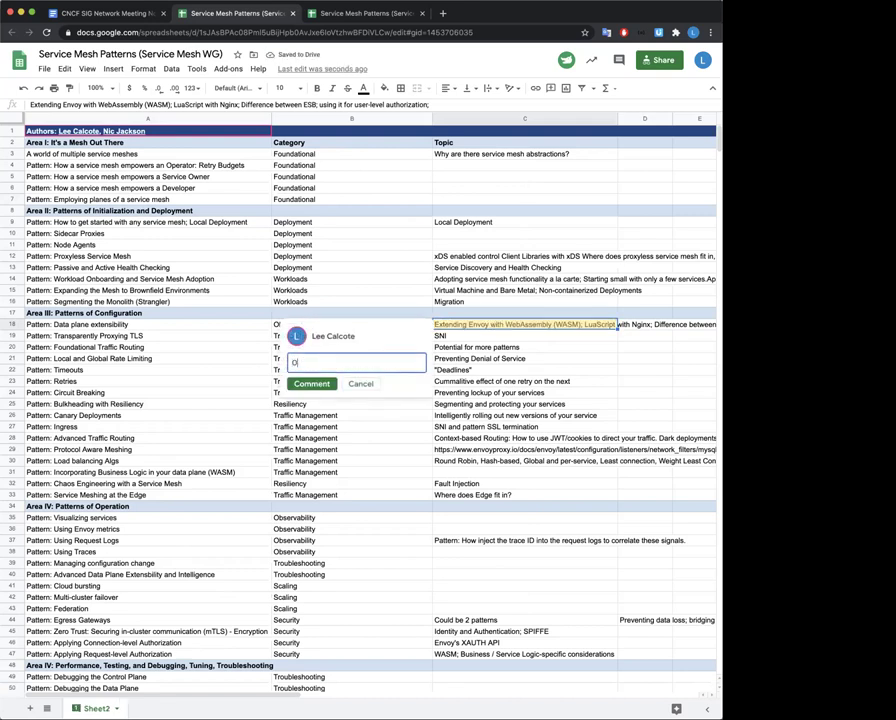
pyautogui.write('void highlighting specifi')
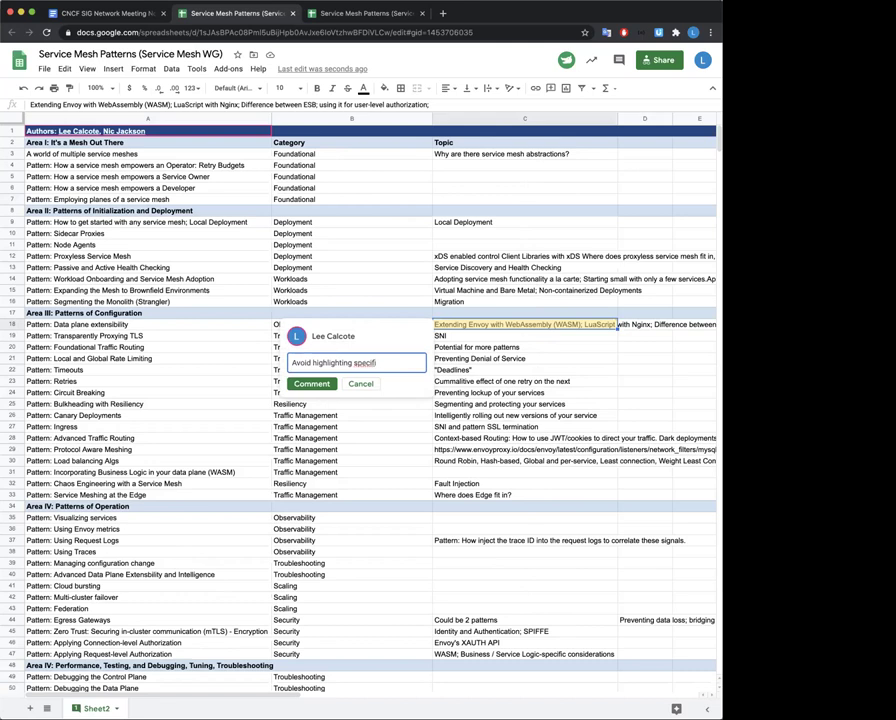
pyautogui.write('c technologies if they are')
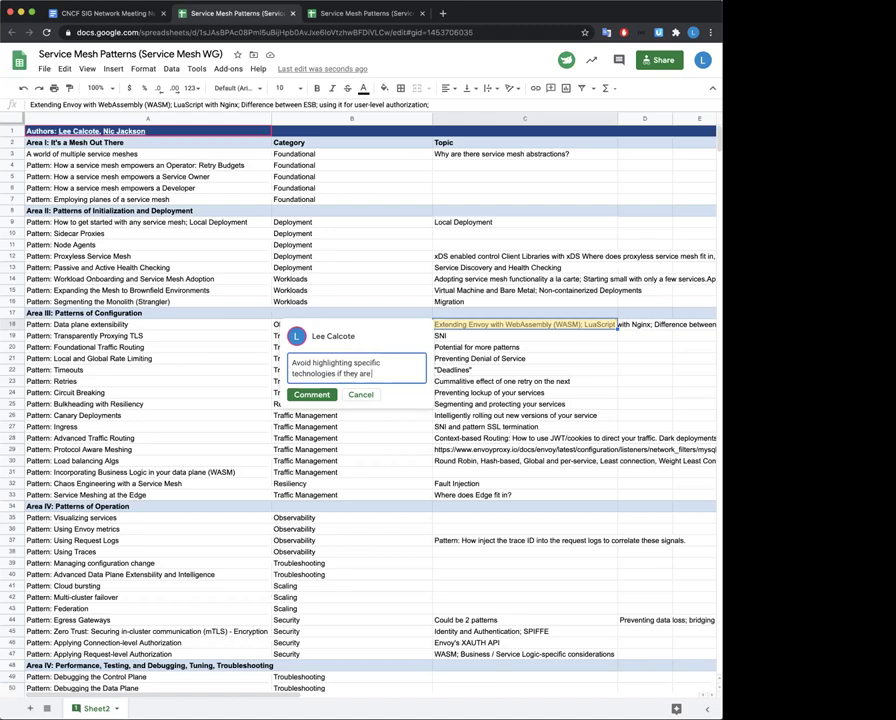
pyautogui.write('all not listed.')
pyautogui.hotkey('ctrl', 'Return')
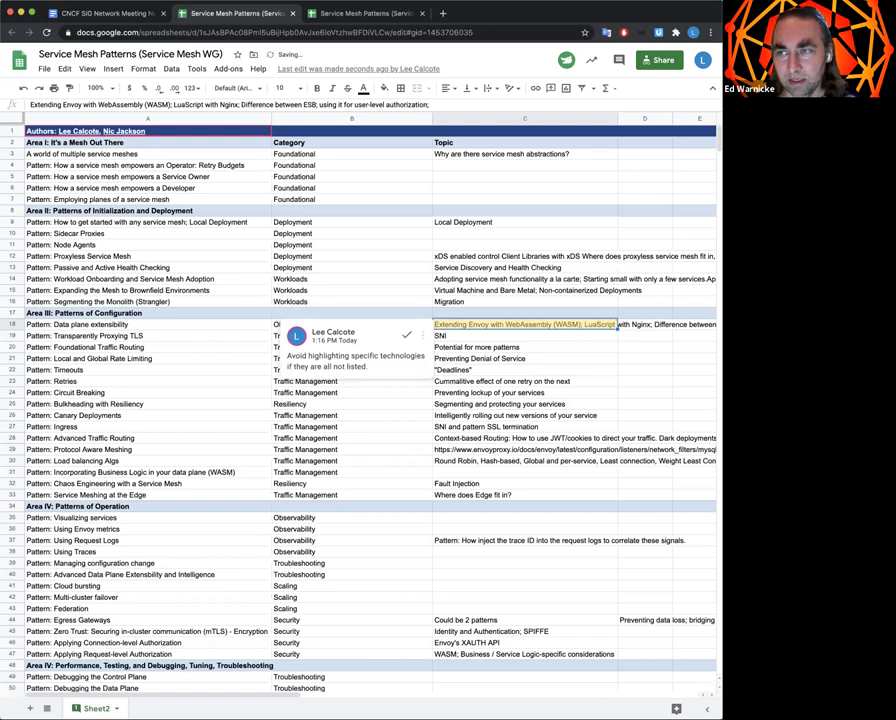
# - Return to the meeting notes and close the duplicate copy of the Service Mesh Patterns spreadsheet
pyautogui.click(536, 338)
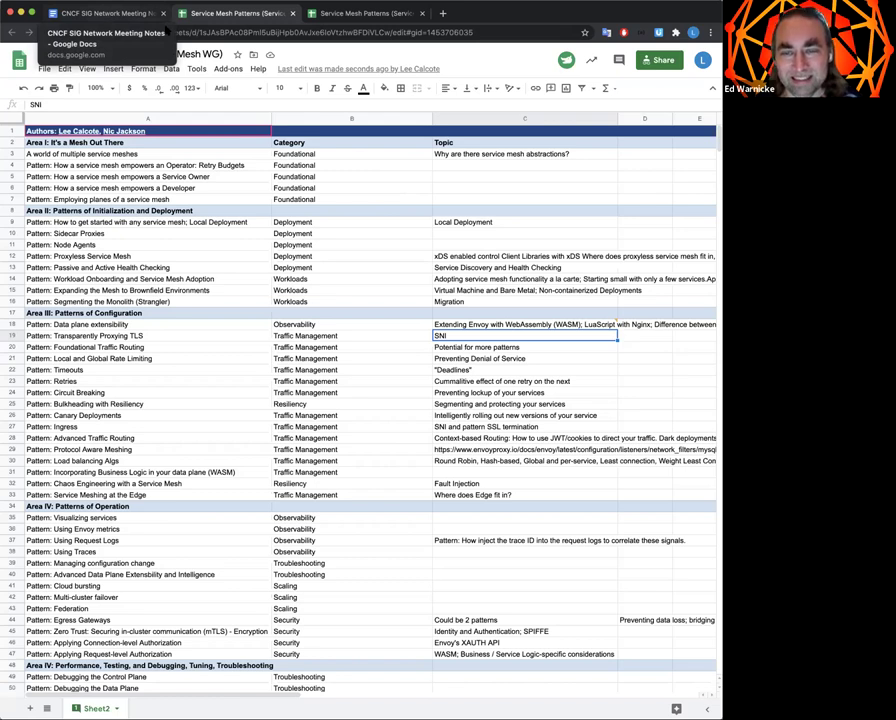
pyautogui.click(455, 260)
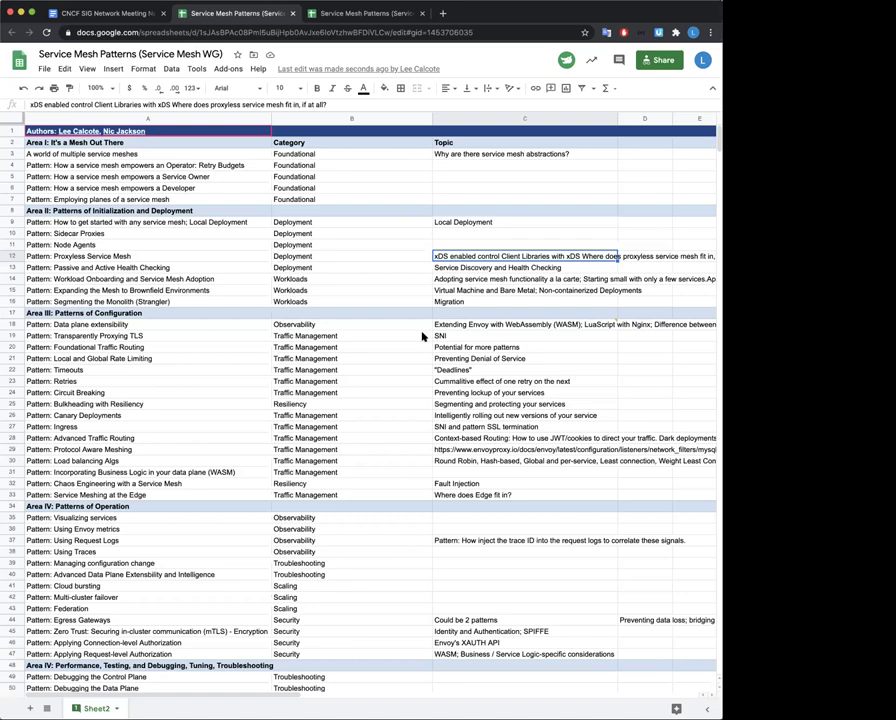
pyautogui.click(121, 14)
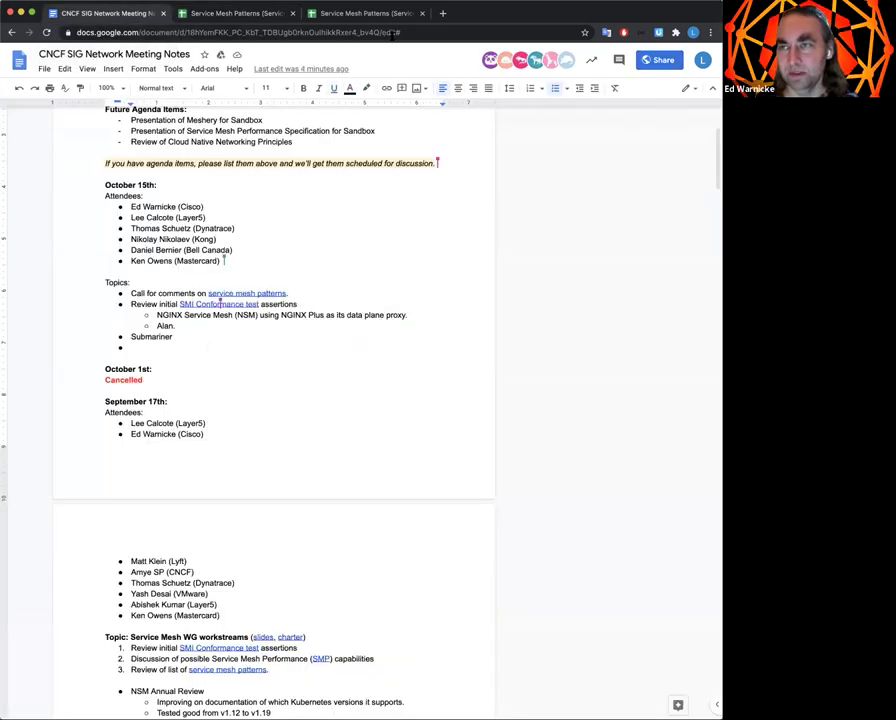
pyautogui.click(421, 13)
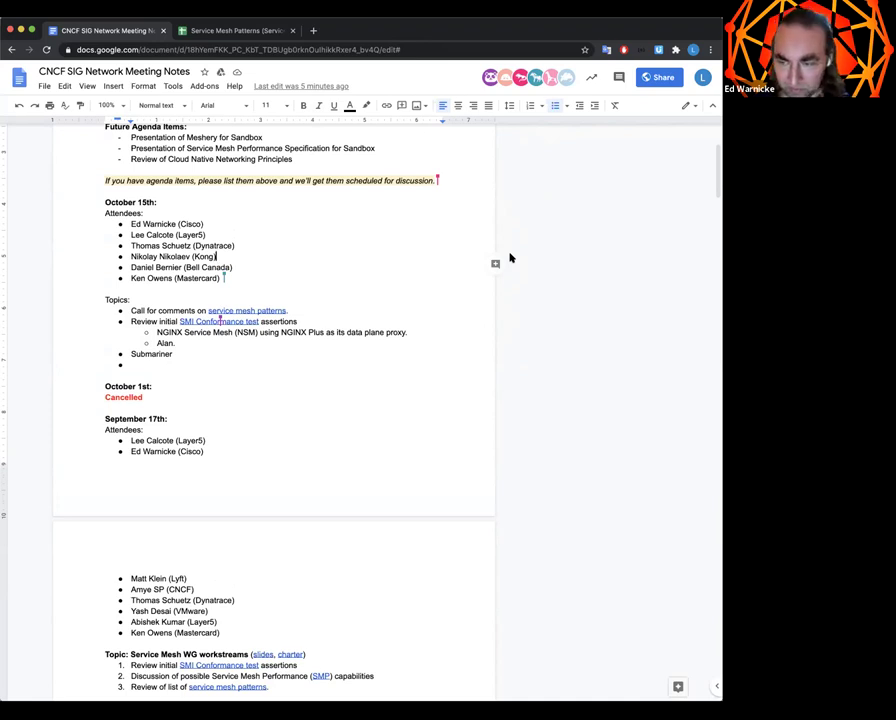
# - Delete the sub-bullet holding only a first name below the NGINX Service Mesh note
pyautogui.moveTo(178, 345); pyautogui.dragTo(143, 349)
pyautogui.press('BackSpace')
pyautogui.press('BackSpace')
pyautogui.press('BackSpace')
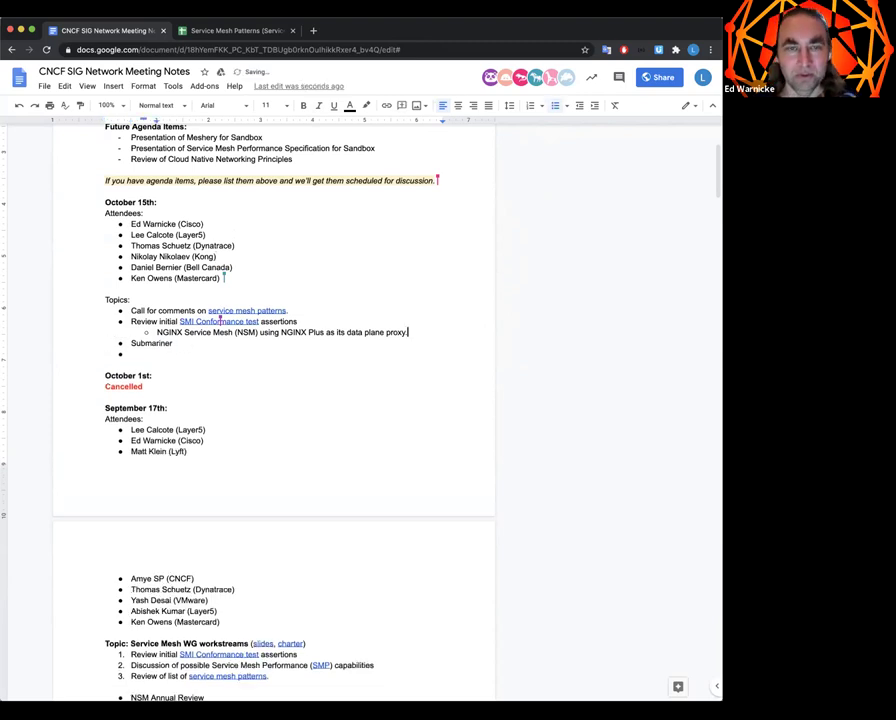
# - Post a comment at the end of the NGINX Service Mesh sub-bullet assigning one attendee to connect another
pyautogui.hotkey('shift', 'Right')
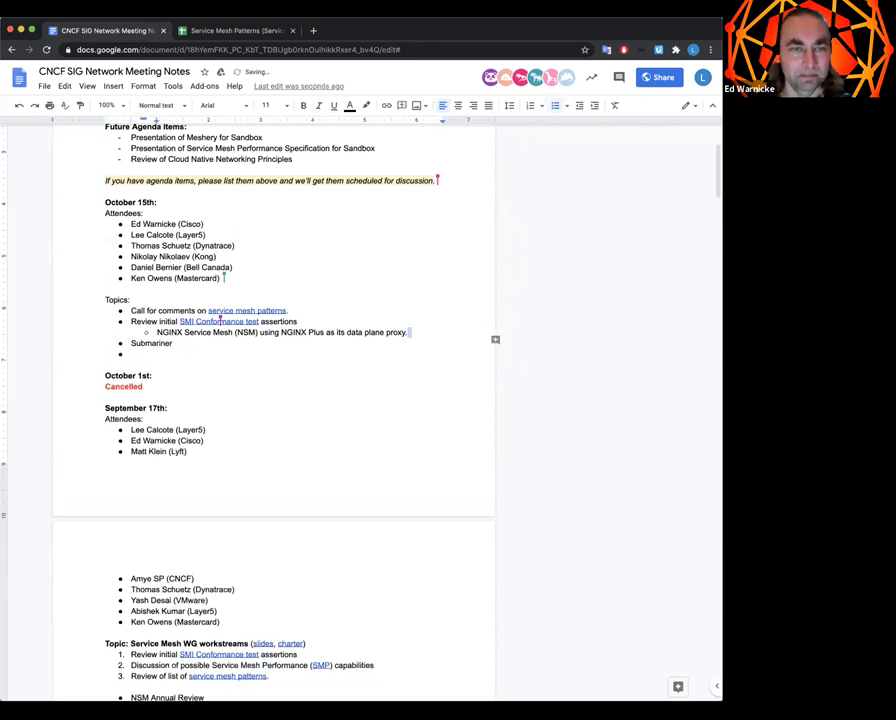
pyautogui.hotkey('ctrl', 'alt', 'm')
pyautogui.write('Lee to co')
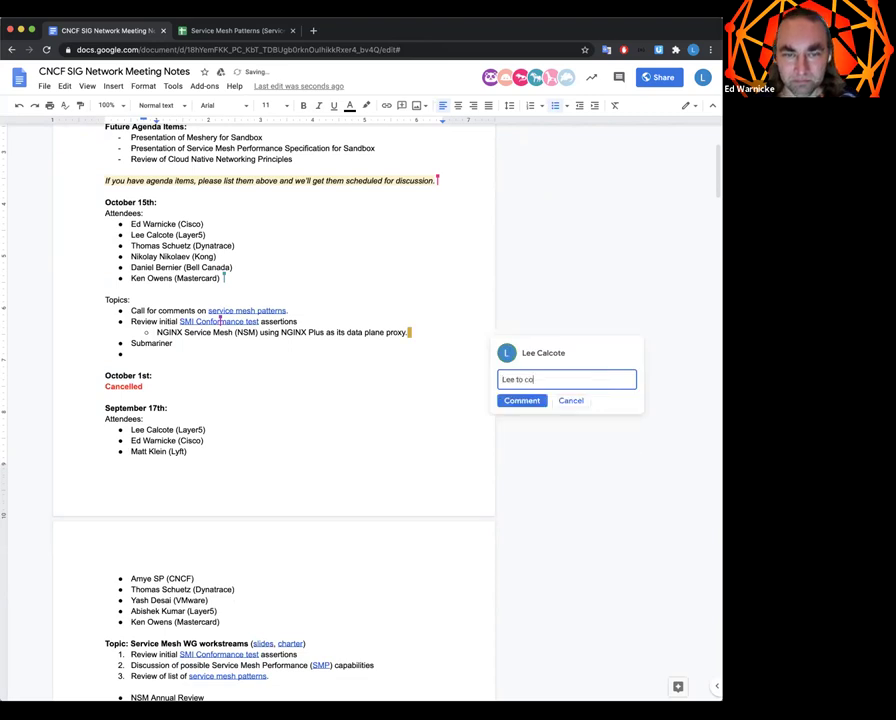
pyautogui.write('nnect Ed with')
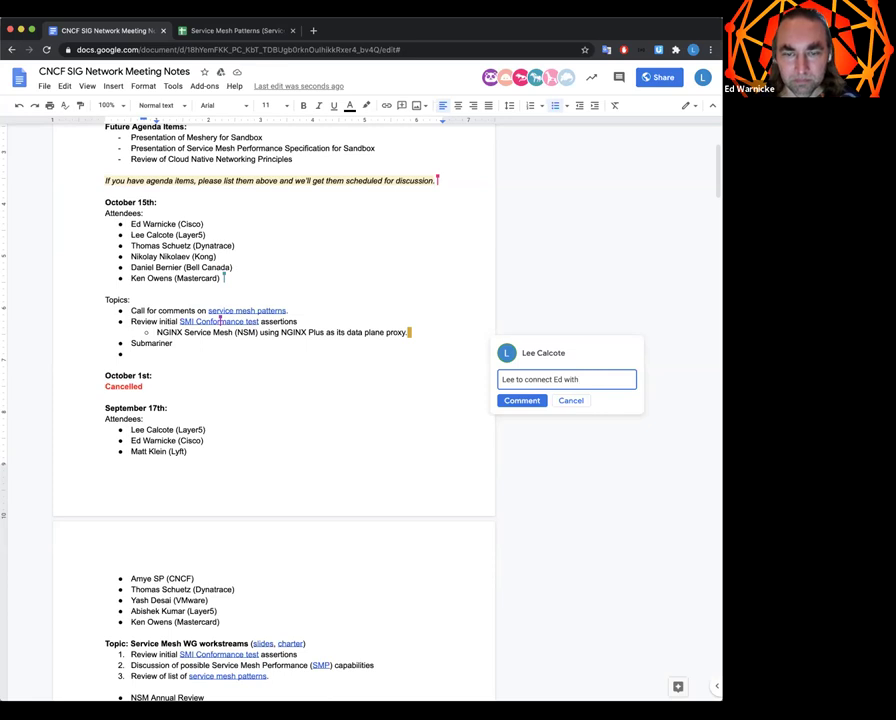
pyautogui.press('BackSpace')
pyautogui.press('BackSpace')
pyautogui.press('BackSpace')
pyautogui.press('BackSpace')
pyautogui.press('BackSpace')
pyautogui.hotkey('ctrl', 'Return')
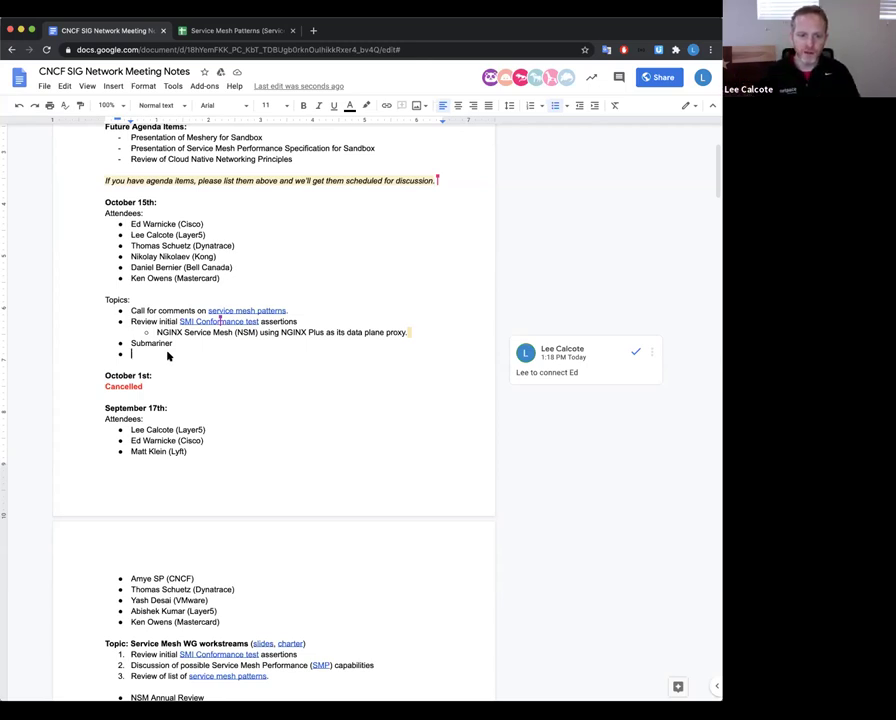
# - Insert an empty bullet above the Submariner topic in the October 15th topics list
pyautogui.press('Up')
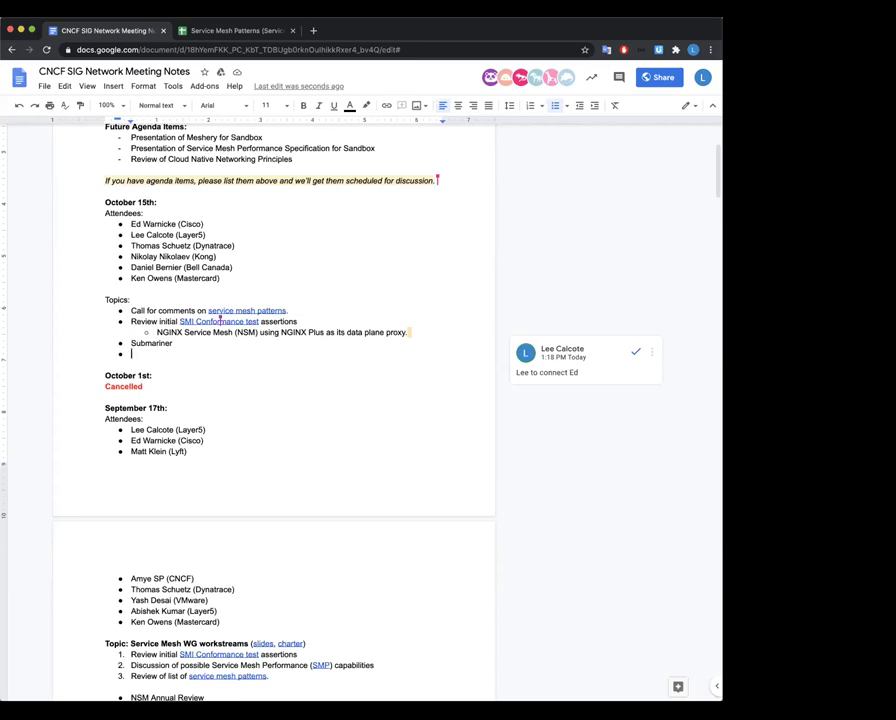
pyautogui.press('Return')
pyautogui.press('Up')
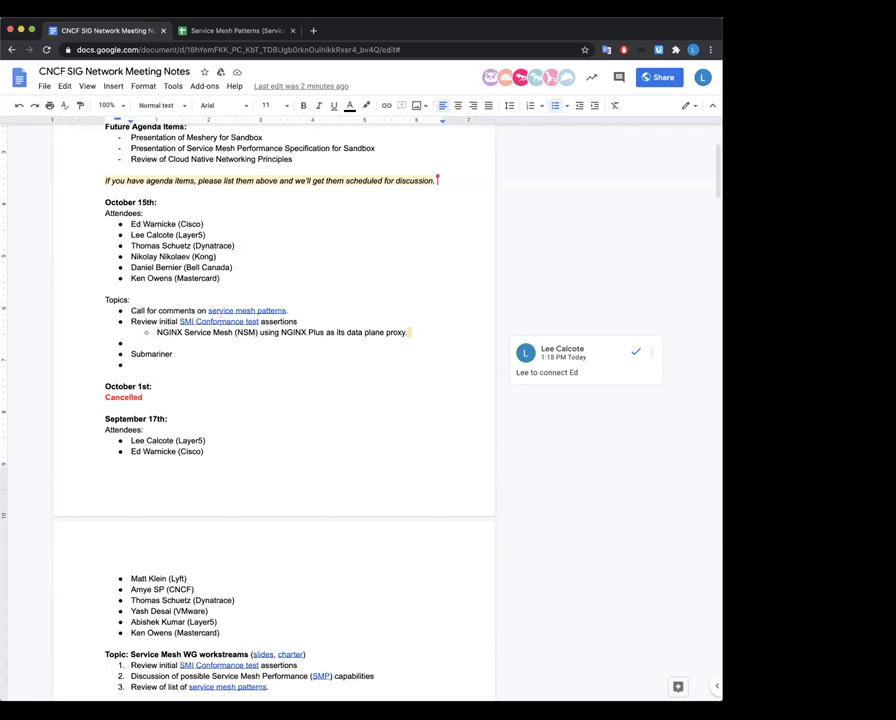
# - Add the sub-bullet "UDPA - xDS v3" below the NGINX Service Mesh note in the October 15th topics
pyautogui.press('Tab')
pyautogui.write('UDP')
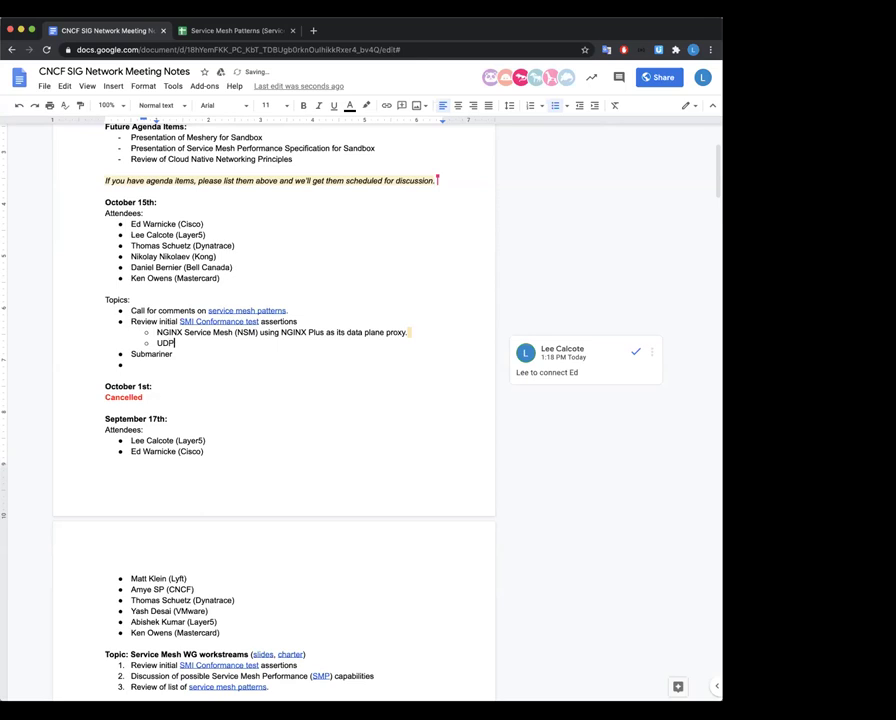
pyautogui.write('A')
pyautogui.write('v3')
pyautogui.click(180, 343)
pyautogui.write('- xDS')
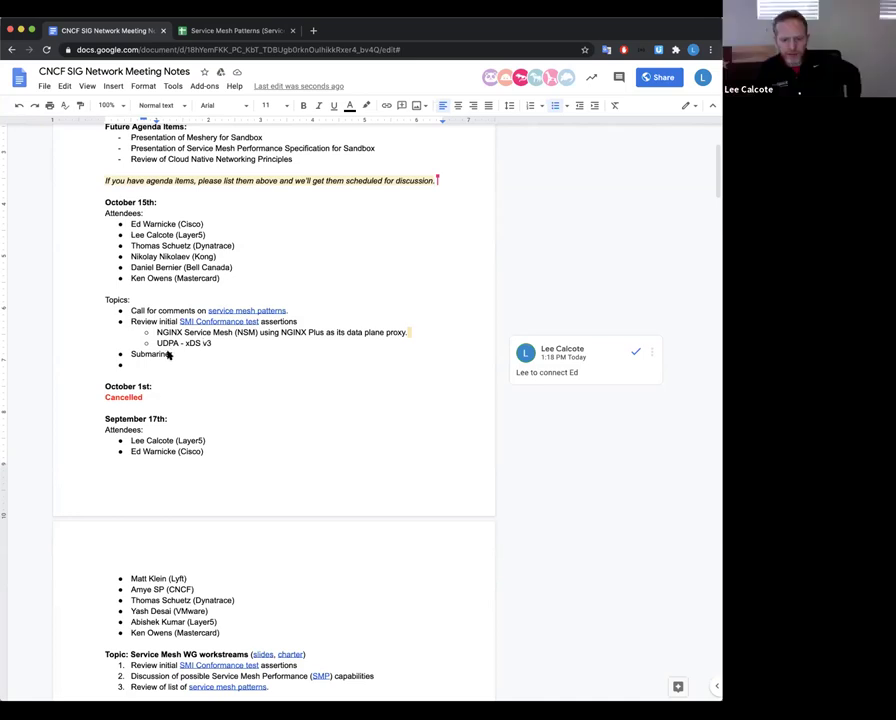
# - Look through the earlier meeting notes for the proxyless service mesh topic under August 6th and highlight its text
pyautogui.scroll(-5, 287, 400)
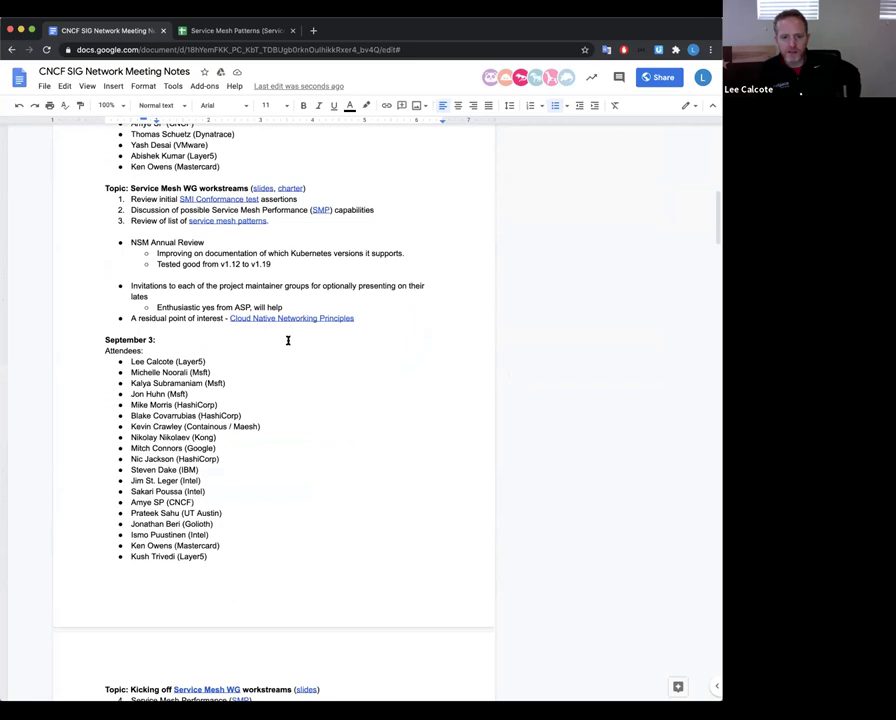
pyautogui.scroll(-2, 288, 340)
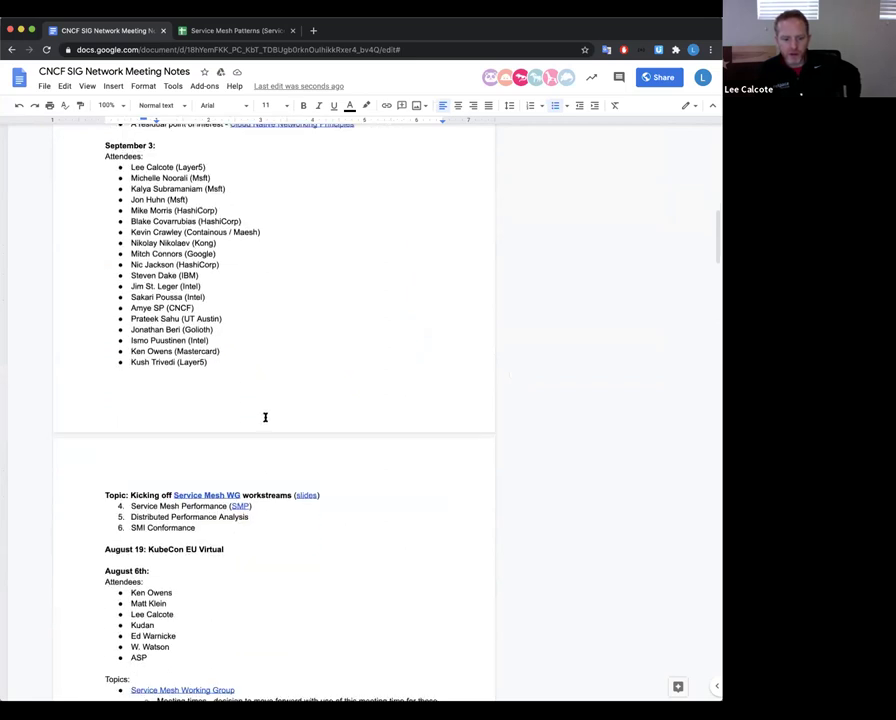
pyautogui.scroll(-1, 265, 417)
pyautogui.scroll(-1, 265, 417)
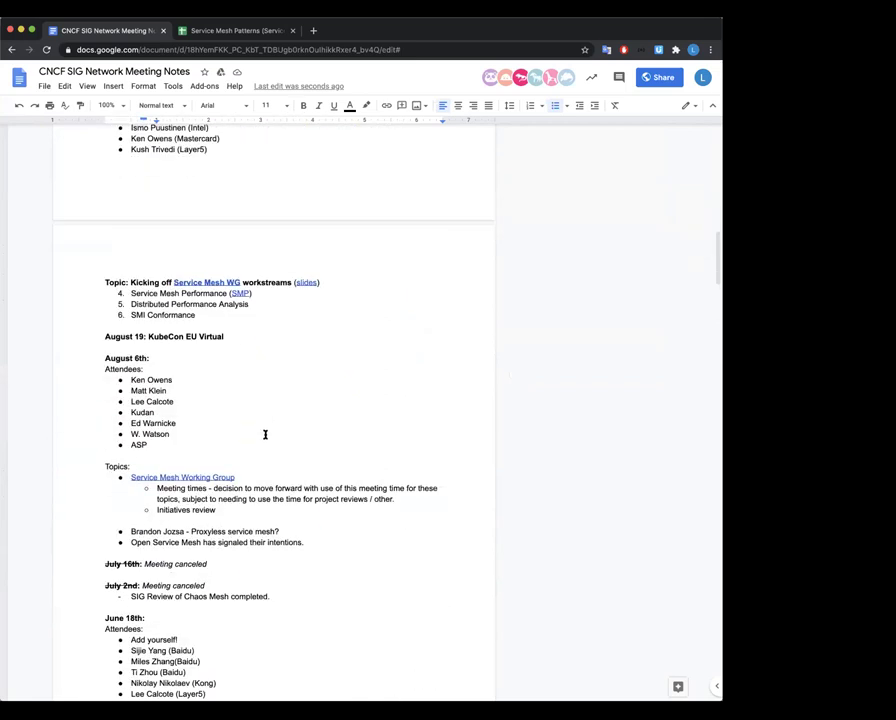
pyautogui.moveTo(280, 531); pyautogui.dragTo(192, 531)
pyautogui.scroll(5, 230, 300)
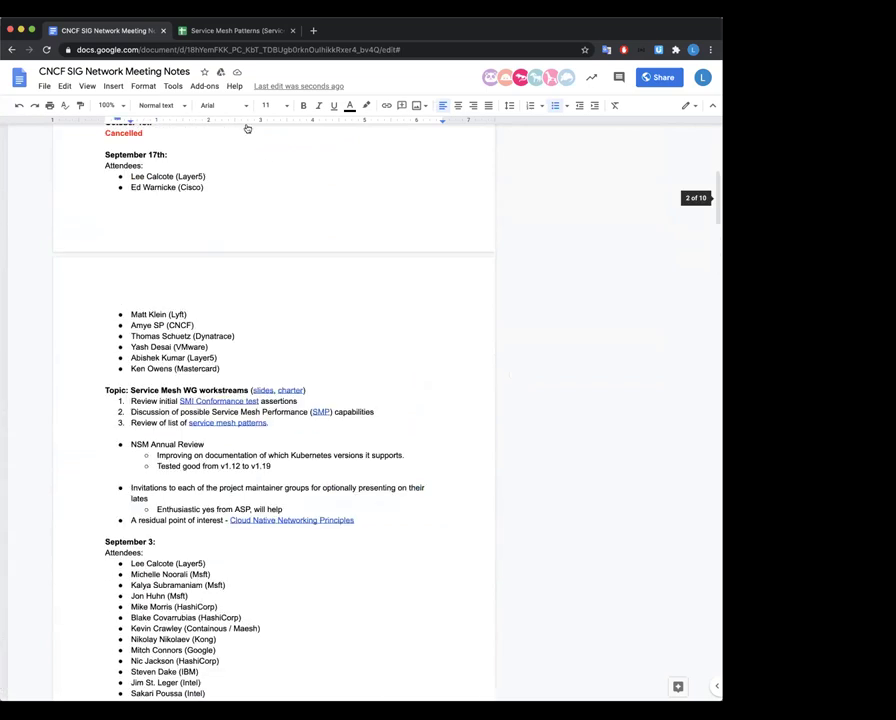
# - Switch to the Service Mesh Patterns spreadsheet and select the entire row for the Proxyless Service Mesh pattern
pyautogui.hotkey('ctrl', 'Tab')
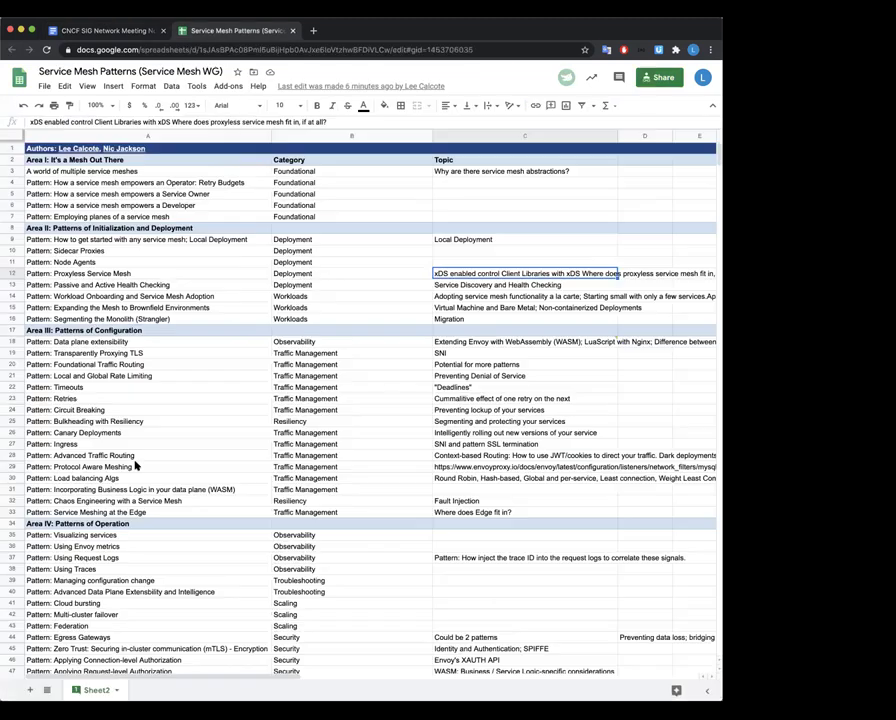
pyautogui.click(112, 273)
pyautogui.click(12, 273)
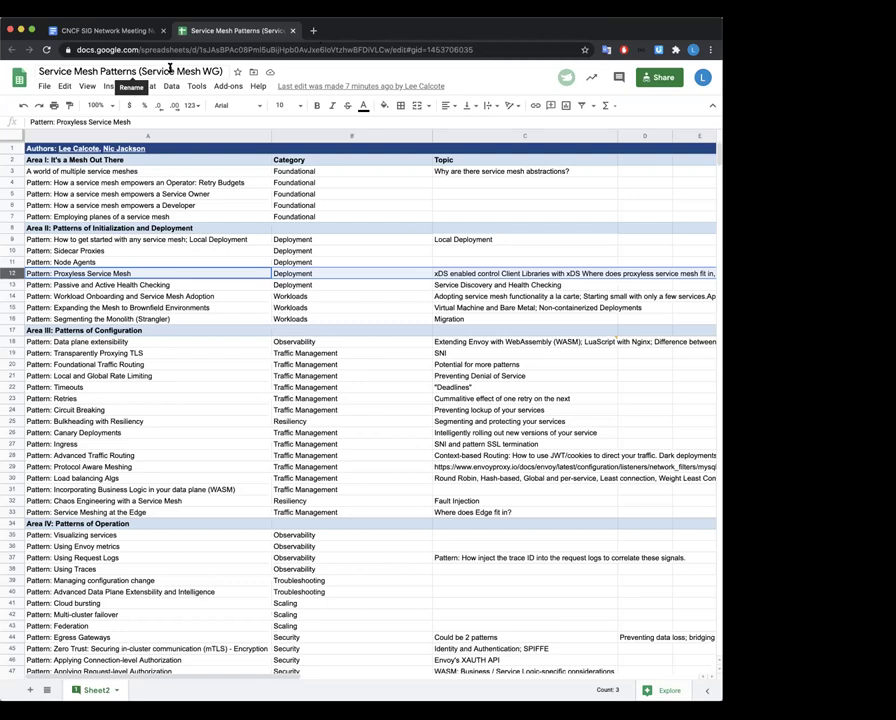
# - Return to the meeting notes and fill the empty October 15th topic bullet with "Request a presentation from the Anthos team behind proxyless service mesh."
pyautogui.click(66, 29)
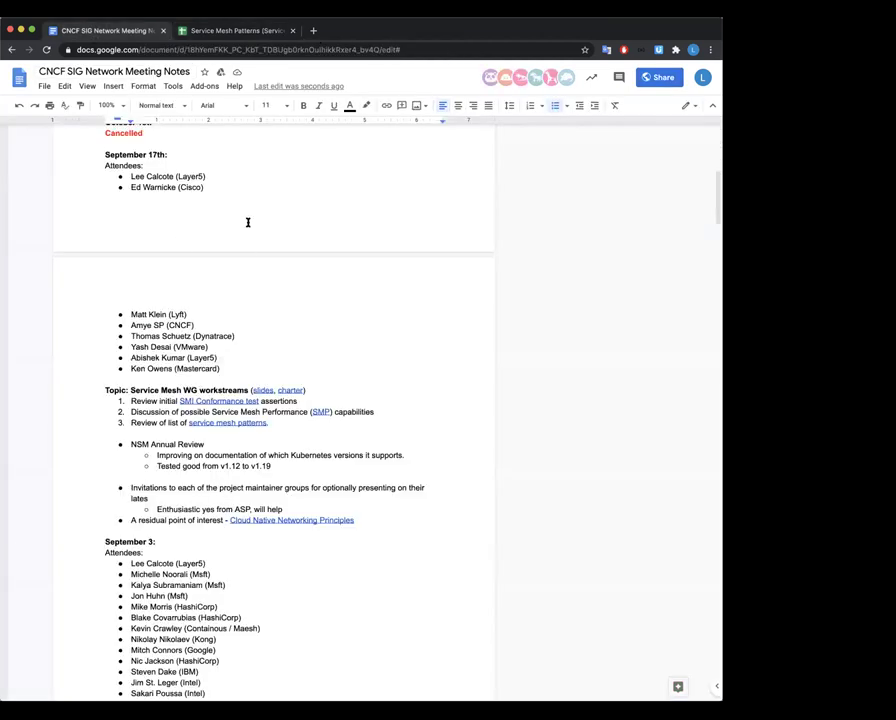
pyautogui.scroll(3, 245, 253)
pyautogui.scroll(-1, 245, 253)
pyautogui.click(220, 306)
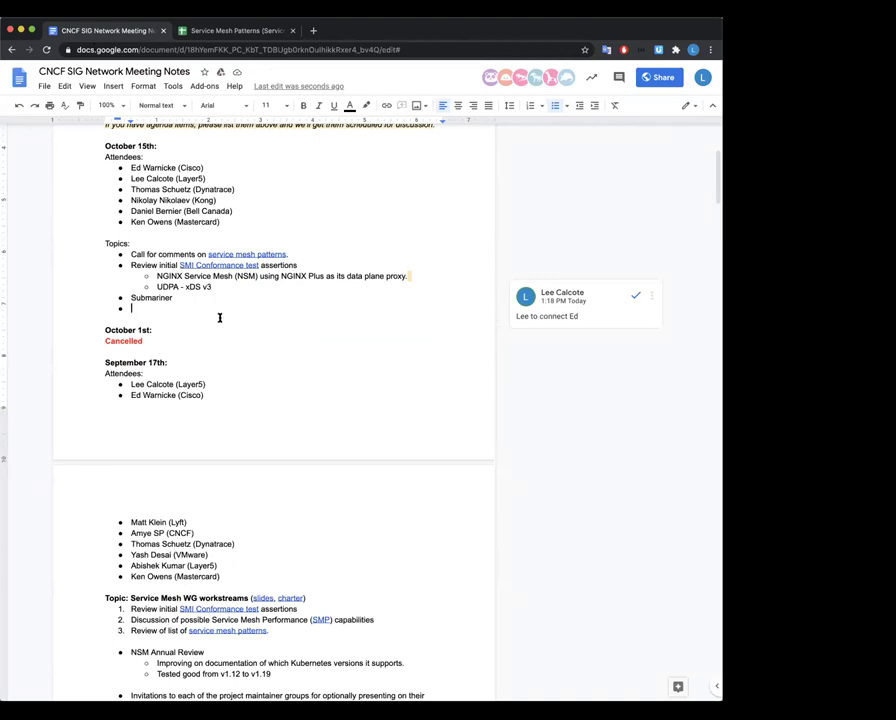
pyautogui.write('Pro')
pyautogui.press('BackSpace')
pyautogui.press('BackSpace')
pyautogui.press('BackSpace')
pyautogui.write('Reac')
pyautogui.press('BackSpace')
pyautogui.press('BackSpace')
pyautogui.write('que')
pyautogui.press('BackSpace')
pyautogui.press('BackSpace')
pyautogui.write('uests')
pyautogui.press('BackSpace')
pyautogui.write('a prese')
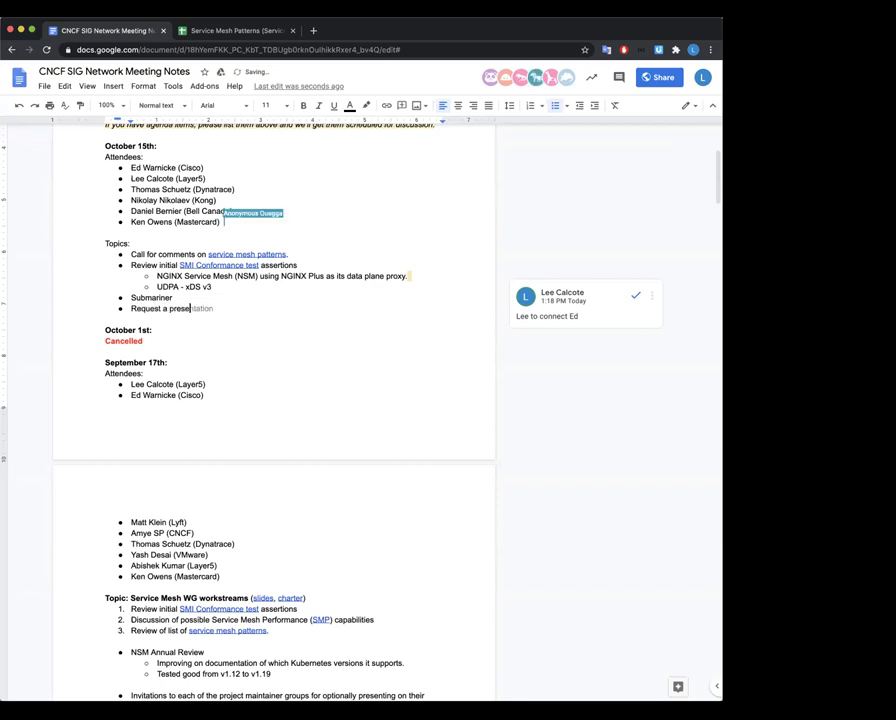
pyautogui.write('ntation from t')
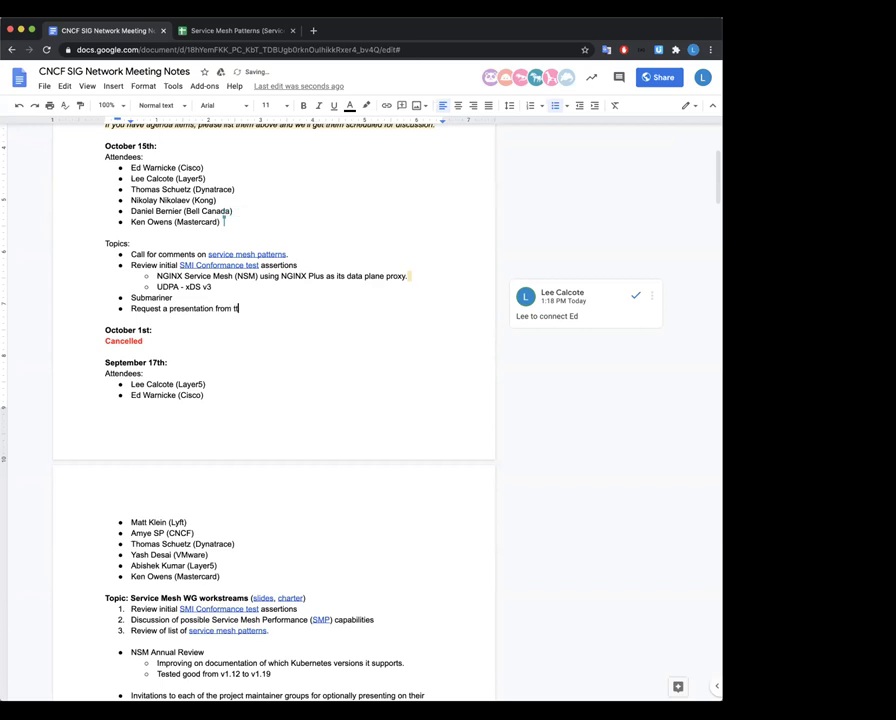
pyautogui.write('he Google')
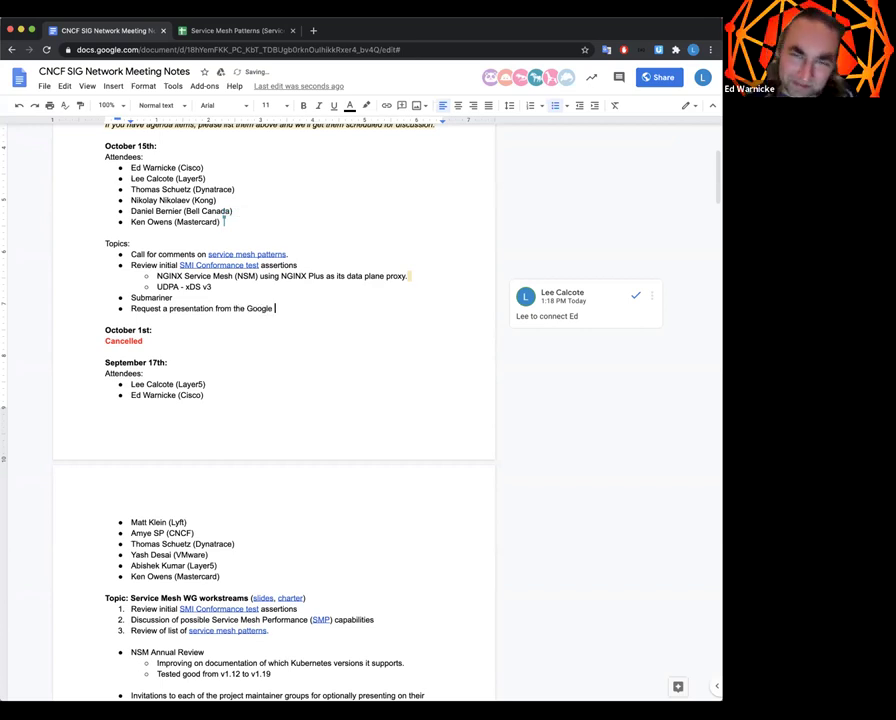
pyautogui.press('BackSpace')
pyautogui.press('BackSpace')
pyautogui.press('BackSpace')
pyautogui.press('BackSpace')
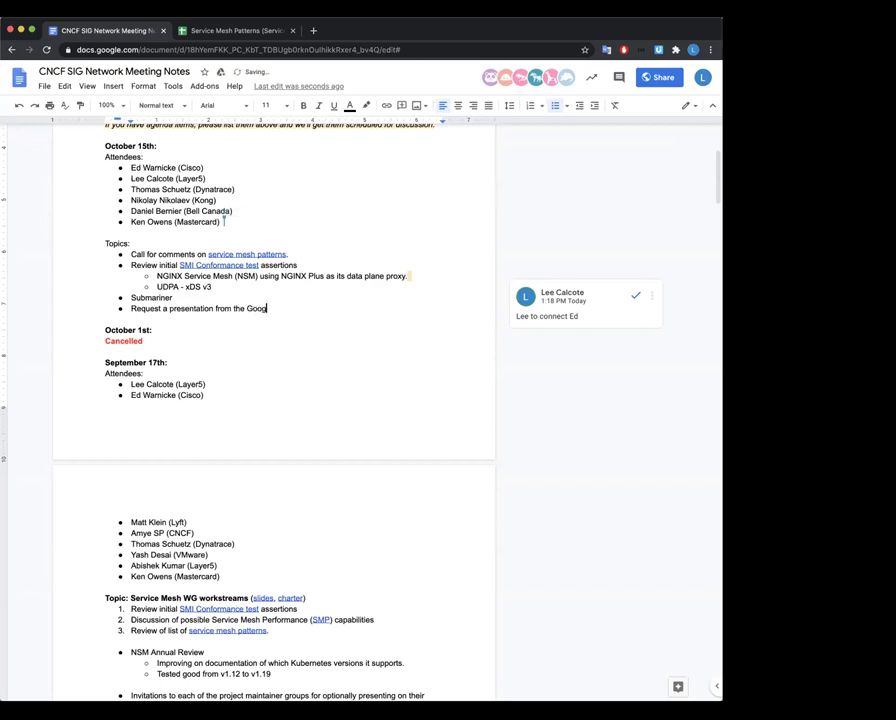
pyautogui.press('BackSpace')
pyautogui.press('BackSpace')
pyautogui.press('BackSpace')
pyautogui.write('Ano')
pyautogui.press('BackSpace')
pyautogui.write('thos team behind proxyless service mesh.')
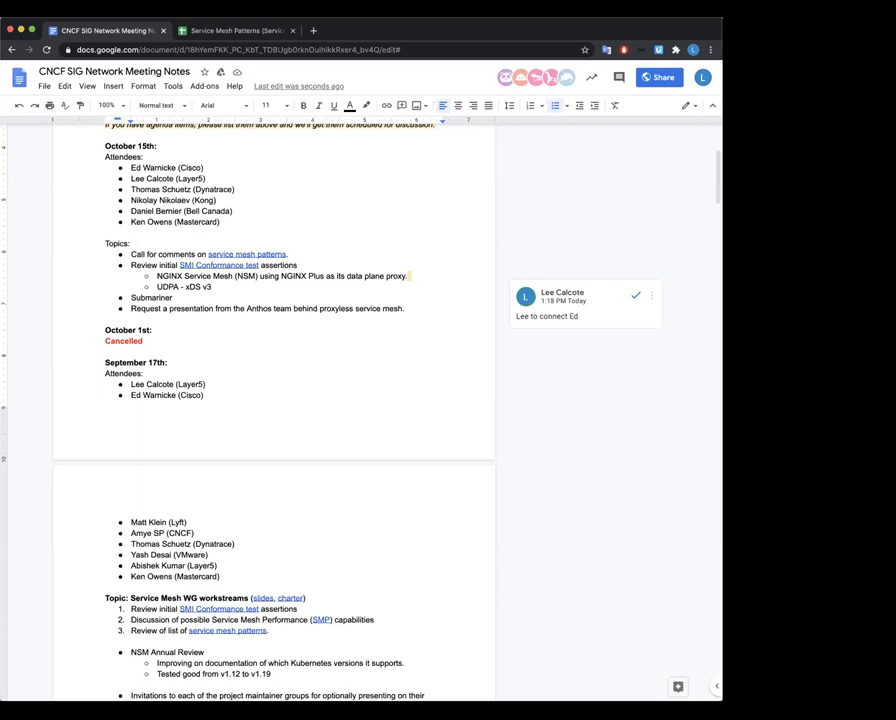
# - Add the October 15th topic bullet "EnvoyCon talk about VPP on Envoy." at the end of the list, with an empty sub-bullet beneath it
pyautogui.press('Return')
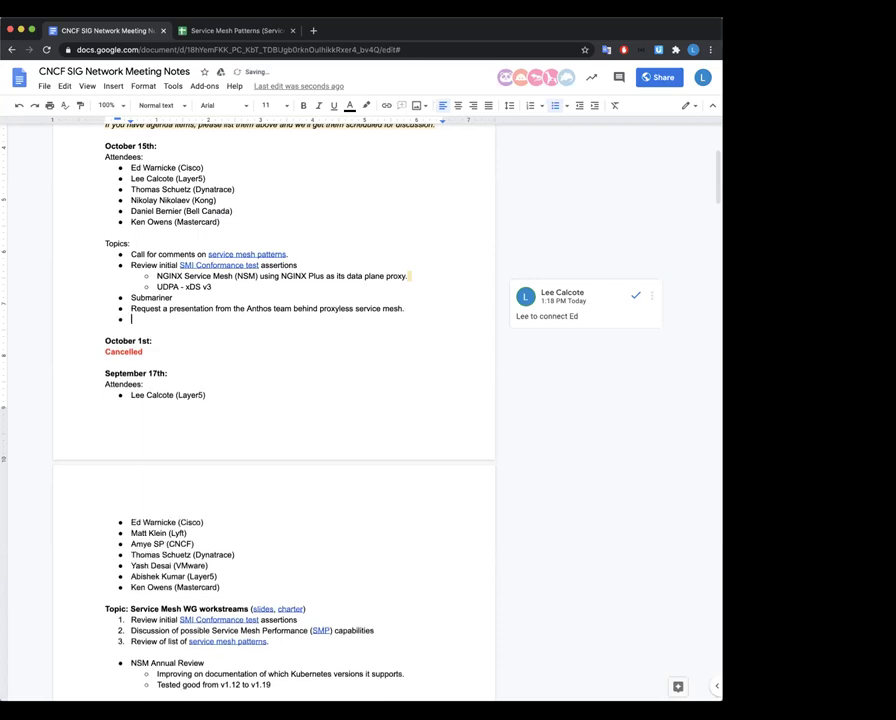
pyautogui.write('Envo')
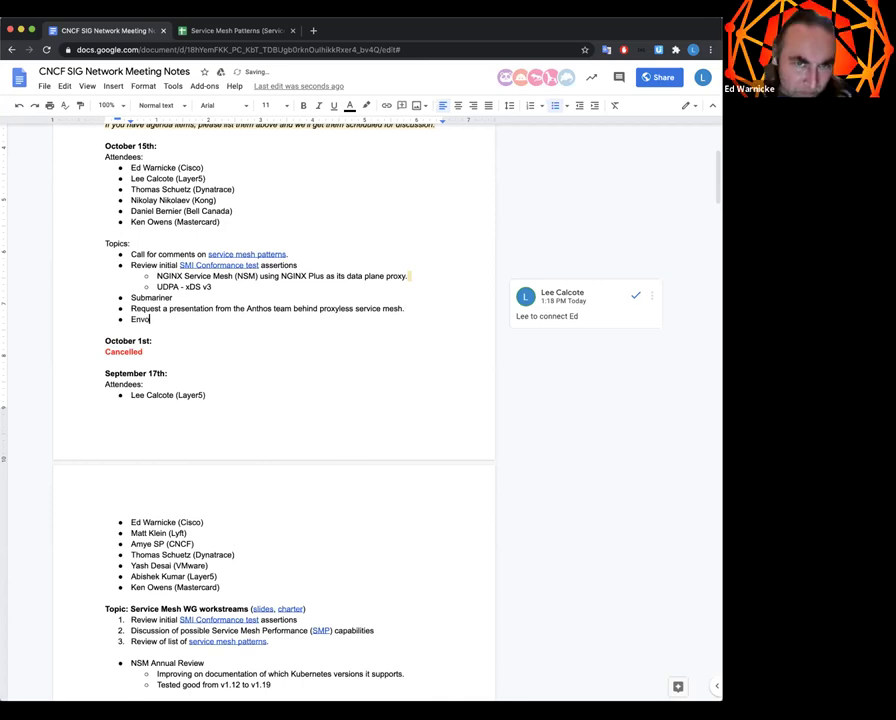
pyautogui.write('yCon talk a')
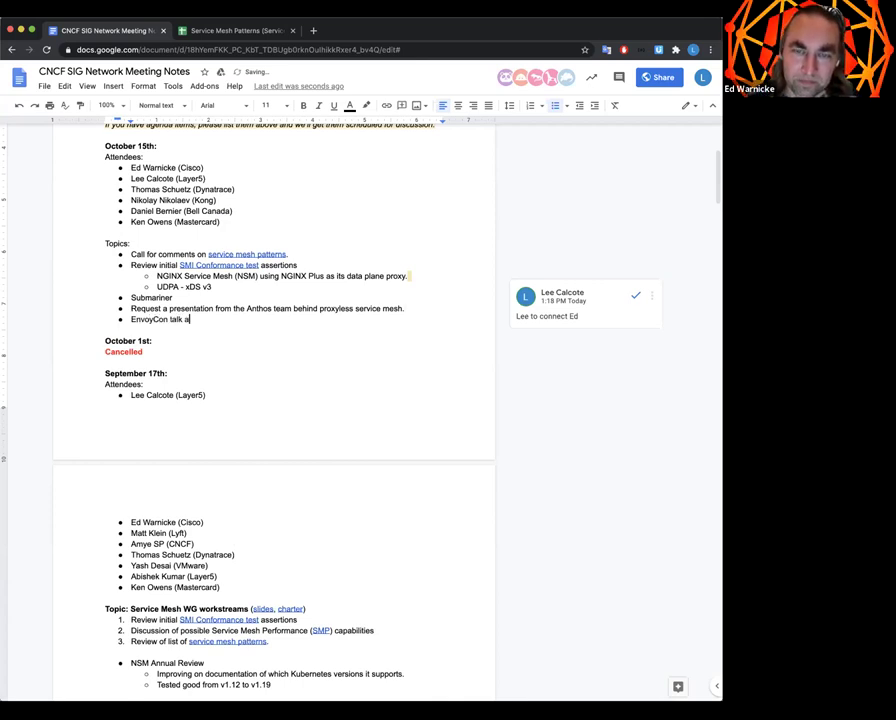
pyautogui.write('bout VPP o')
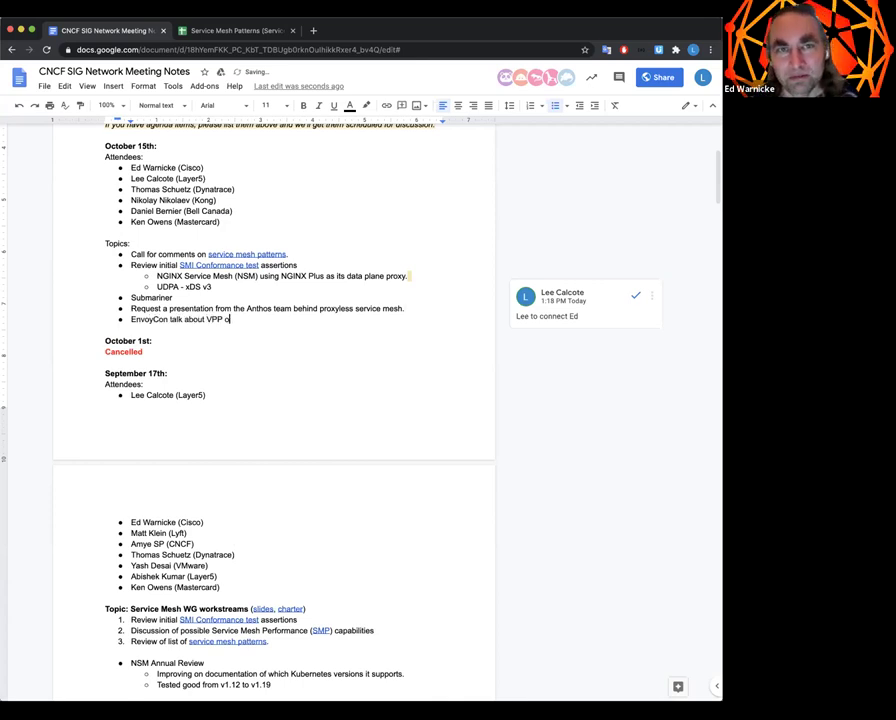
pyautogui.write('n Envoy.')
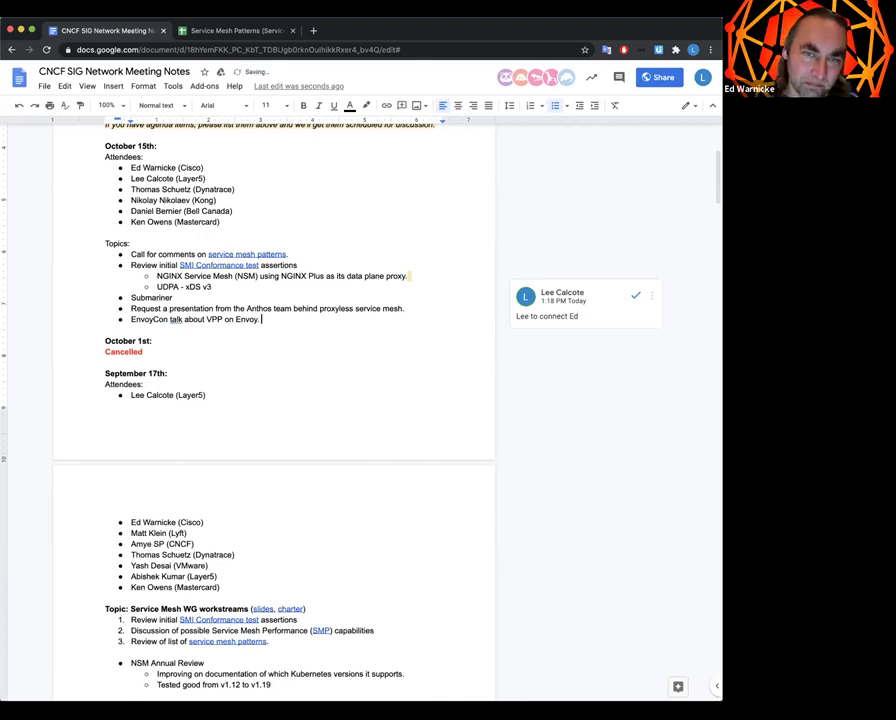
pyautogui.press('Return')
pyautogui.press('Tab')
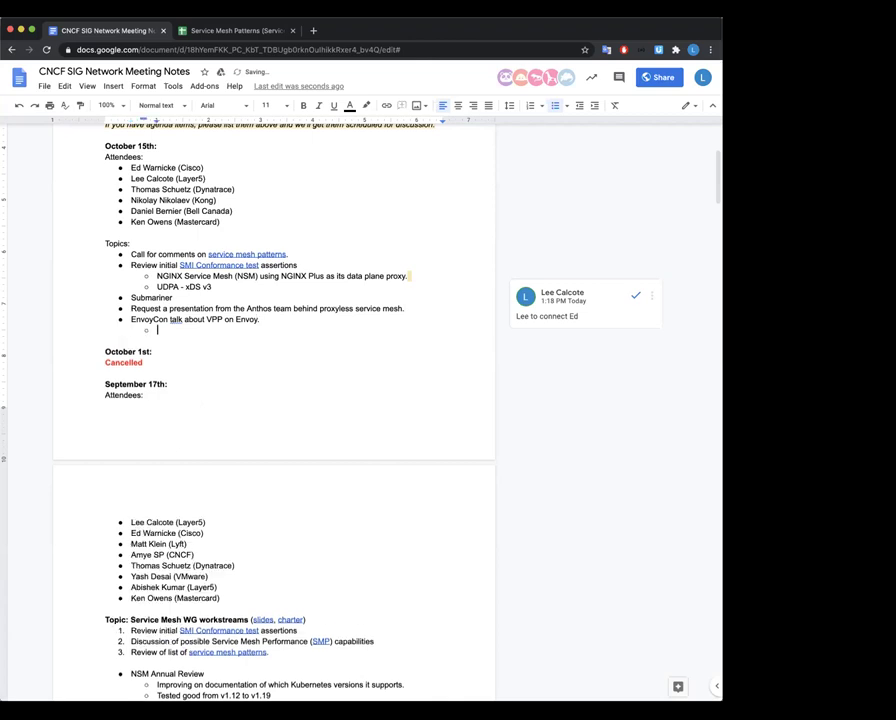